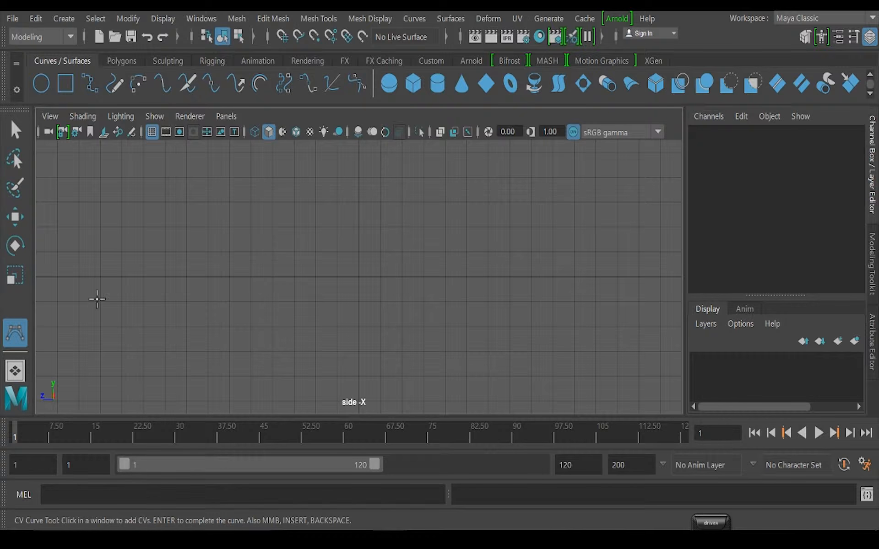
Draw a wavy nine-point CV curve across the side view and finish it
{"action": "left_click", "coordinate": [124, 314]}
{"action": "left_click", "coordinate": [196, 274]}
{"action": "left_click", "coordinate": [259, 292]}
{"action": "left_click", "coordinate": [356, 307]}
{"action": "left_click", "coordinate": [414, 266]}
{"action": "left_click", "coordinate": [508, 272]}
{"action": "left_click", "coordinate": [553, 303]}
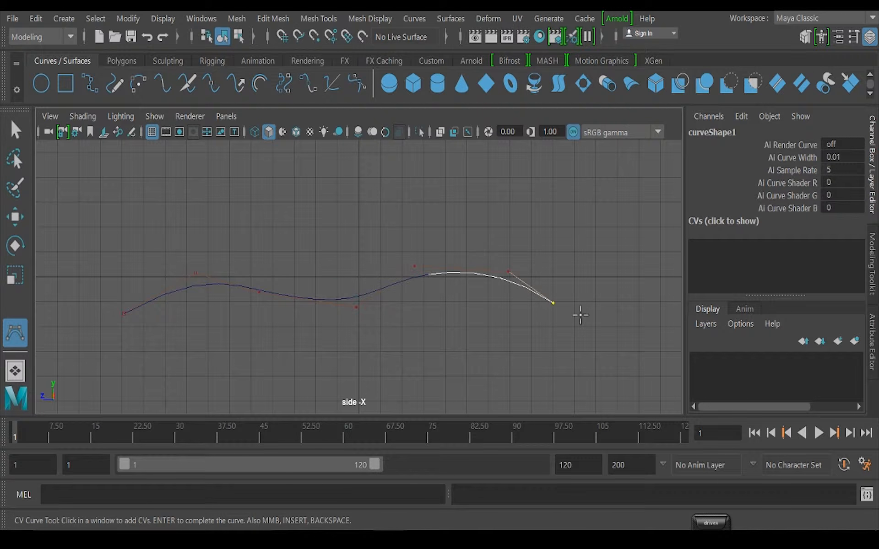
{"action": "left_click", "coordinate": [617, 316]}
{"action": "left_click", "coordinate": [649, 285]}
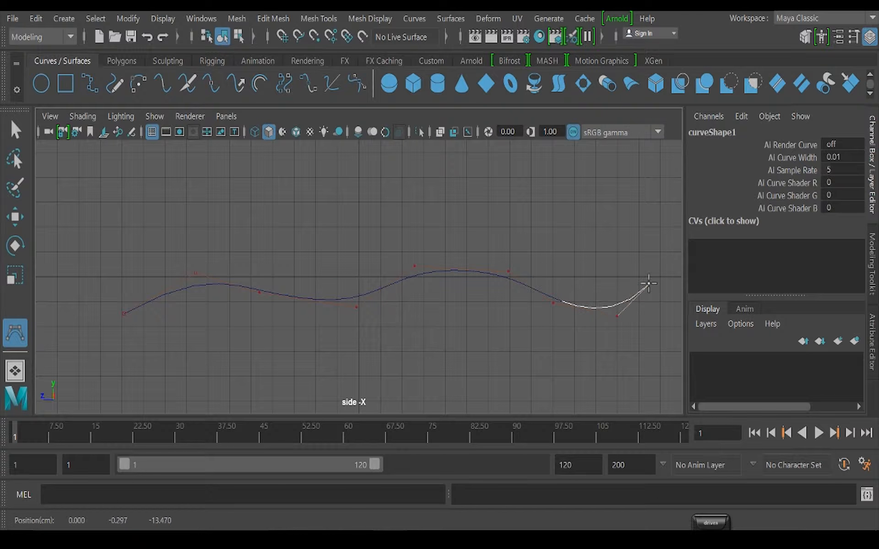
{"action": "left_click", "coordinate": [15, 218]}
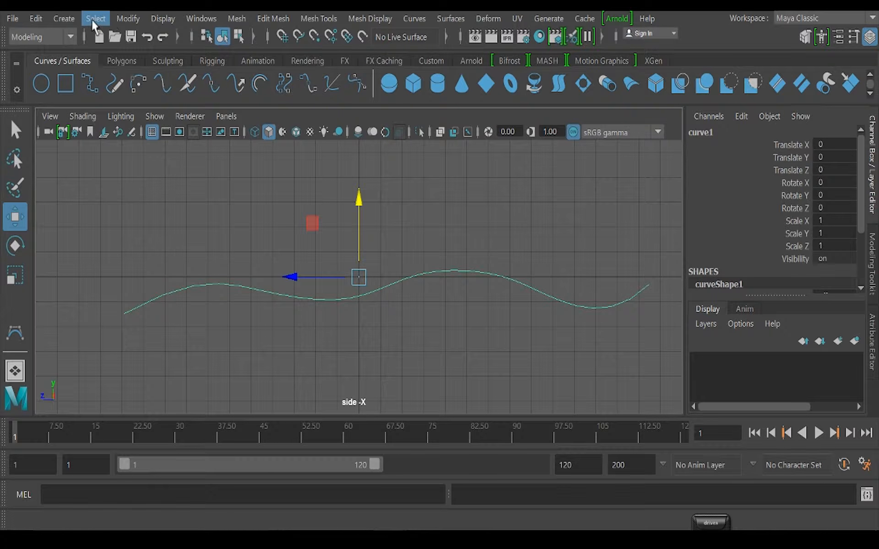
Create a NURBS circle at the grid origin
{"action": "left_click", "coordinate": [64, 18]}
{"action": "mouse_move", "coordinate": [138, 59]}
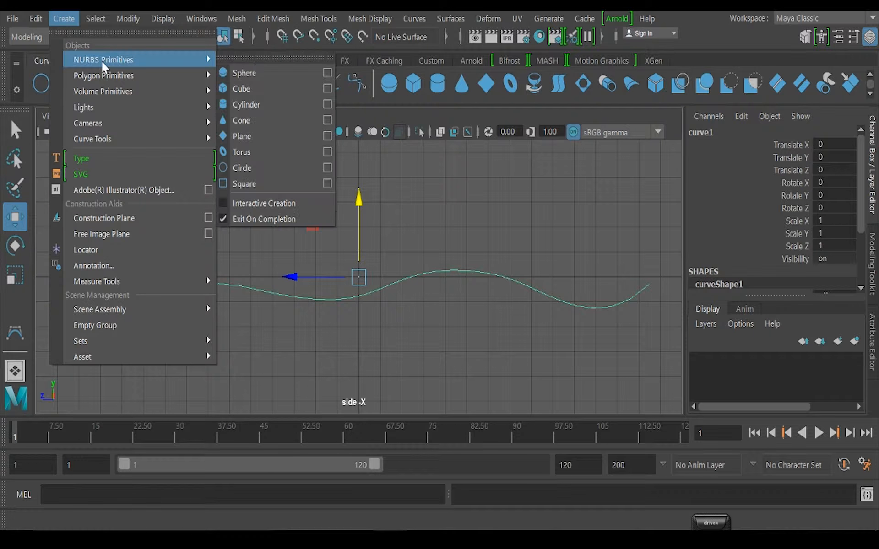
{"action": "left_click", "coordinate": [252, 166]}
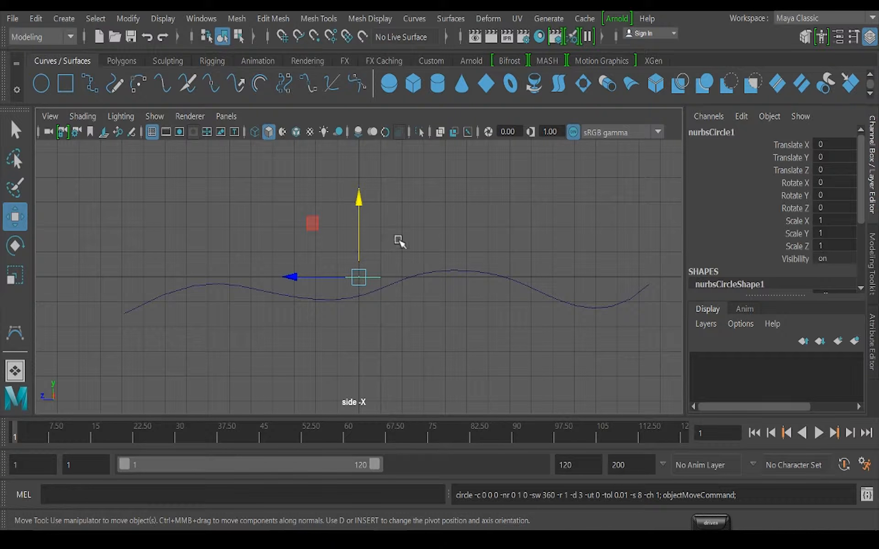
Rotate the circle upright in the perspective view, setting Rotate X to 90
{"action": "key", "text": "space"}
{"action": "key", "text": "space"}
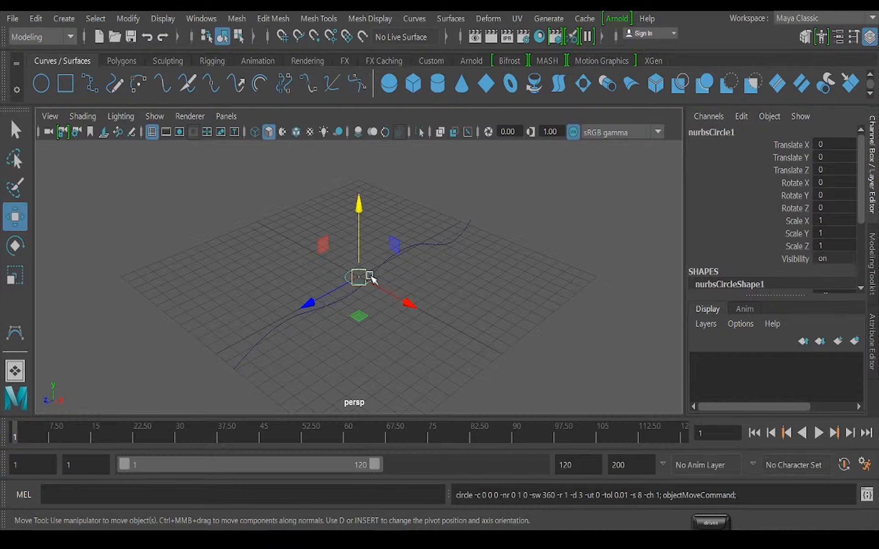
{"action": "key", "text": "e"}
{"action": "left_click_drag", "start_coordinate": [334, 239], "coordinate": [348, 215]}
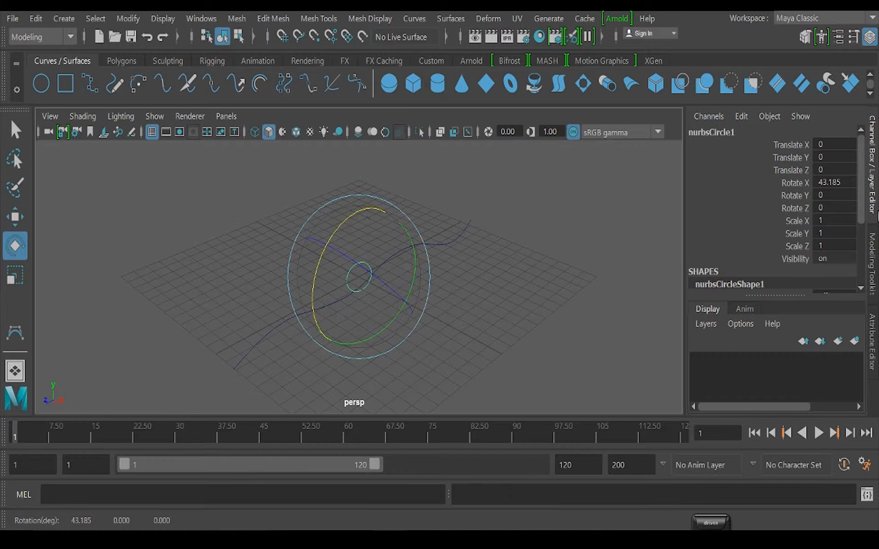
{"action": "left_click", "coordinate": [843, 181]}
{"action": "type", "text": "90"}
{"action": "key", "text": "Return"}
Move the circle down onto the curve, to about -0.691 on the Y axis
{"action": "left_click_drag", "start_coordinate": [342, 321], "coordinate": [303, 306], "text": "alt"}
{"action": "scroll", "coordinate": [390, 290], "scroll_direction": "up", "scroll_amount": 8}
{"action": "middle_click_drag", "start_coordinate": [360, 337], "coordinate": [360, 335], "text": "alt"}
{"action": "left_click_drag", "start_coordinate": [359, 336], "coordinate": [427, 290], "text": "alt"}
{"action": "key", "text": "w"}
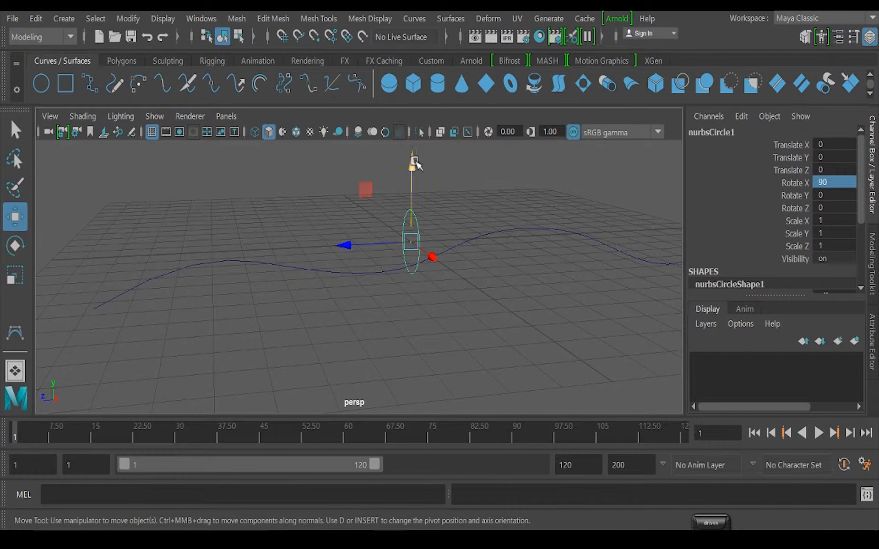
{"action": "left_click_drag", "start_coordinate": [415, 161], "coordinate": [413, 179]}
{"action": "left_click_drag", "start_coordinate": [383, 261], "coordinate": [397, 280], "text": "alt"}
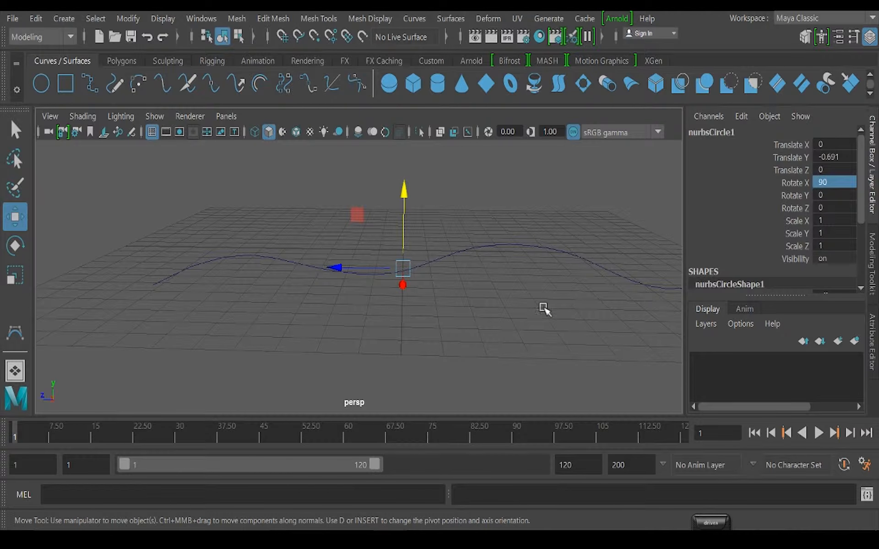
{"action": "left_click_drag", "start_coordinate": [543, 309], "coordinate": [427, 284], "text": "alt"}
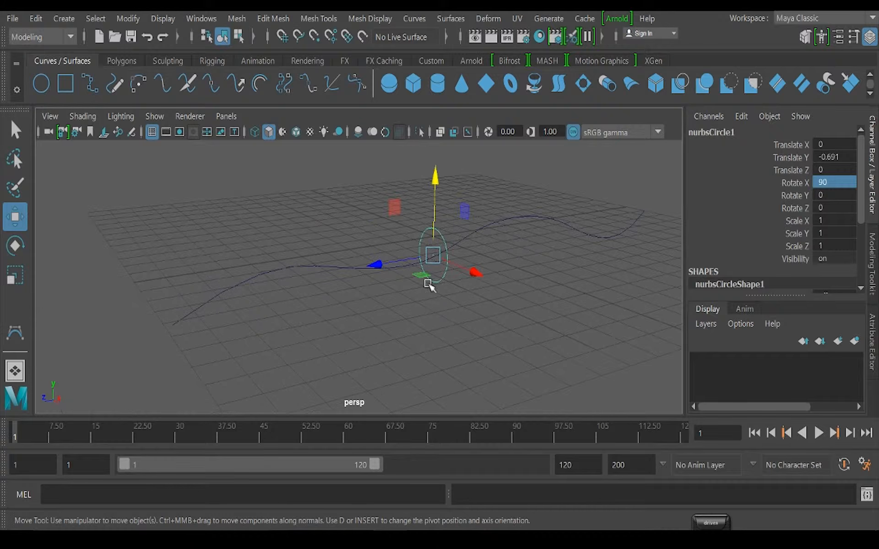
{"action": "left_click_drag", "start_coordinate": [418, 219], "coordinate": [430, 244]}
{"action": "left_click_drag", "start_coordinate": [367, 346], "coordinate": [382, 347], "text": "alt"}
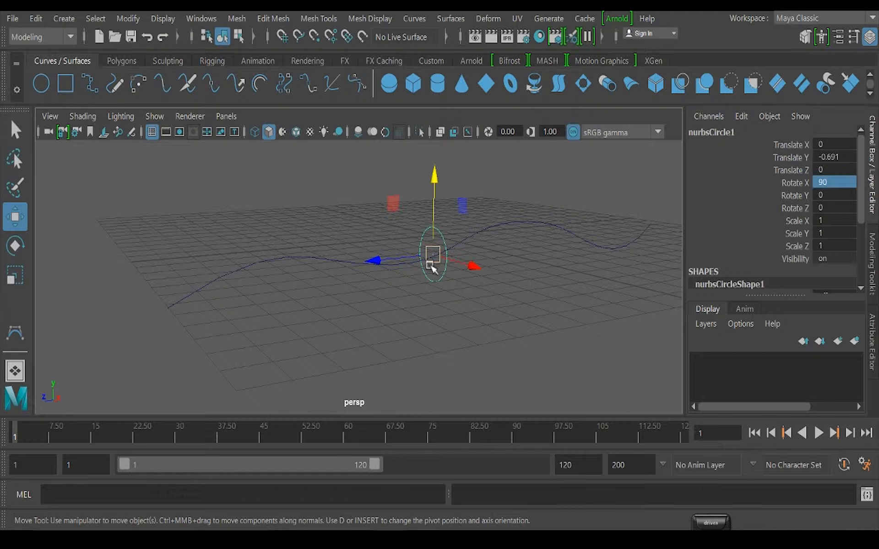
{"action": "left_click_drag", "start_coordinate": [350, 323], "coordinate": [382, 315], "text": "alt"}
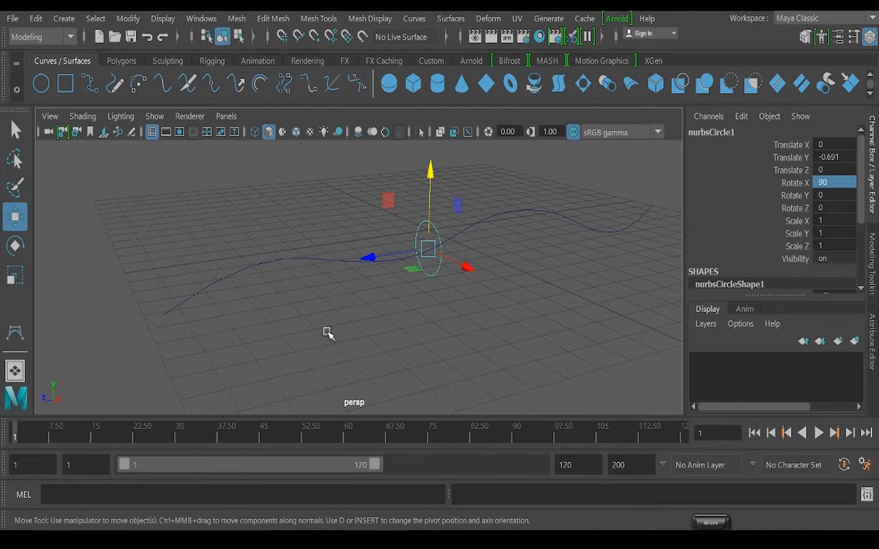
Try a surface Extrude with the wavy curve selected first and the circle last, and undo it
{"action": "left_click", "coordinate": [314, 330]}
{"action": "left_click_drag", "start_coordinate": [403, 202], "coordinate": [439, 235]}
{"action": "left_click_drag", "start_coordinate": [256, 215], "coordinate": [318, 325]}
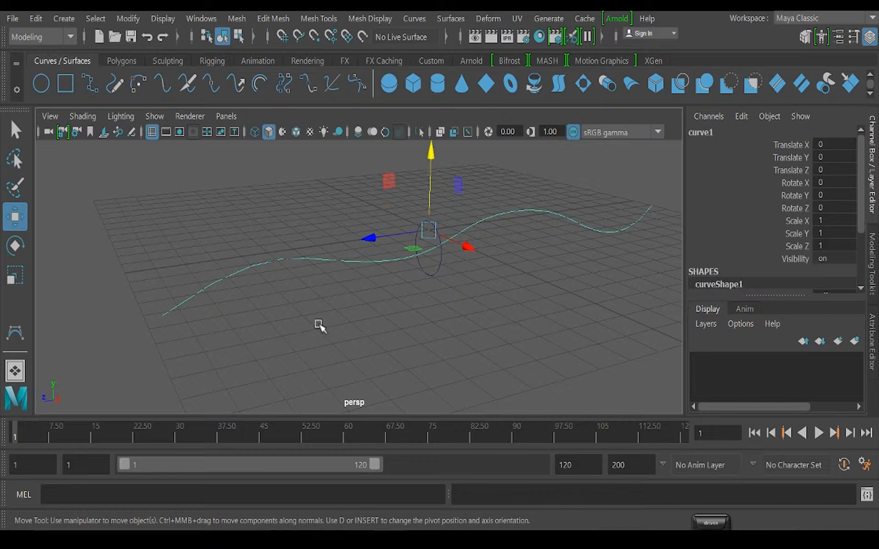
{"action": "left_click_drag", "start_coordinate": [366, 199], "coordinate": [428, 245], "text": "shift"}
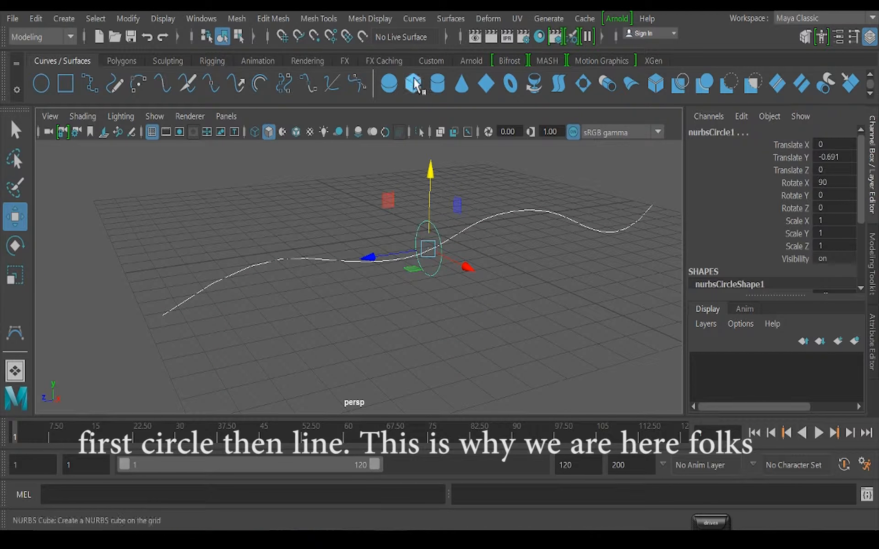
{"action": "left_click", "coordinate": [414, 19]}
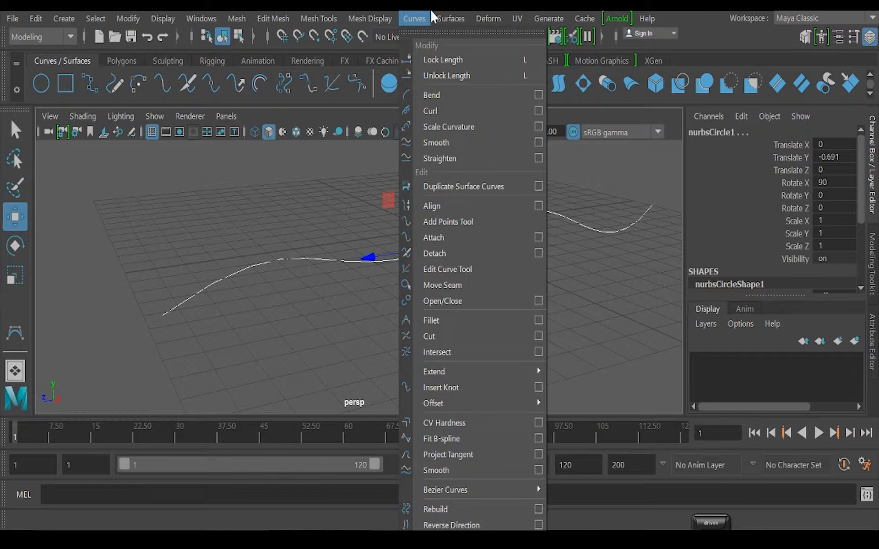
{"action": "mouse_move", "coordinate": [451, 18]}
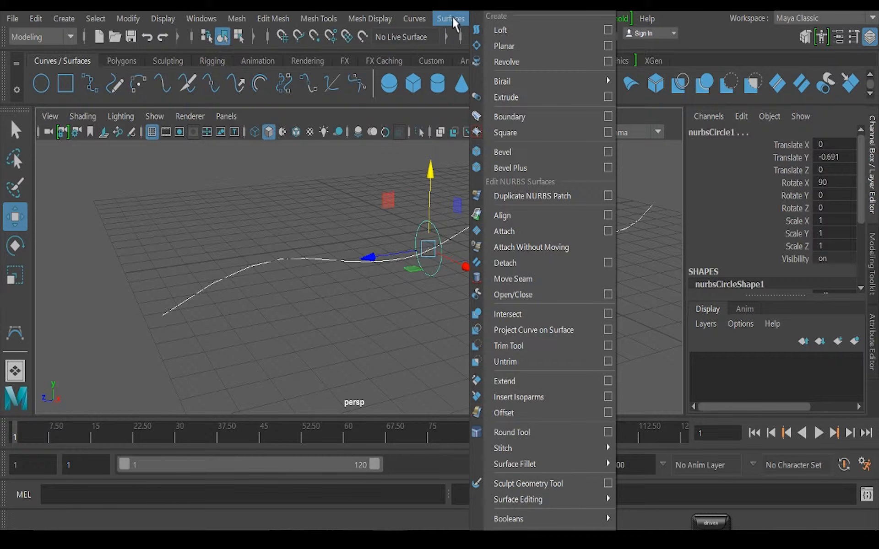
{"action": "left_click", "coordinate": [515, 98]}
{"action": "left_click_drag", "start_coordinate": [405, 295], "coordinate": [351, 282], "text": "alt"}
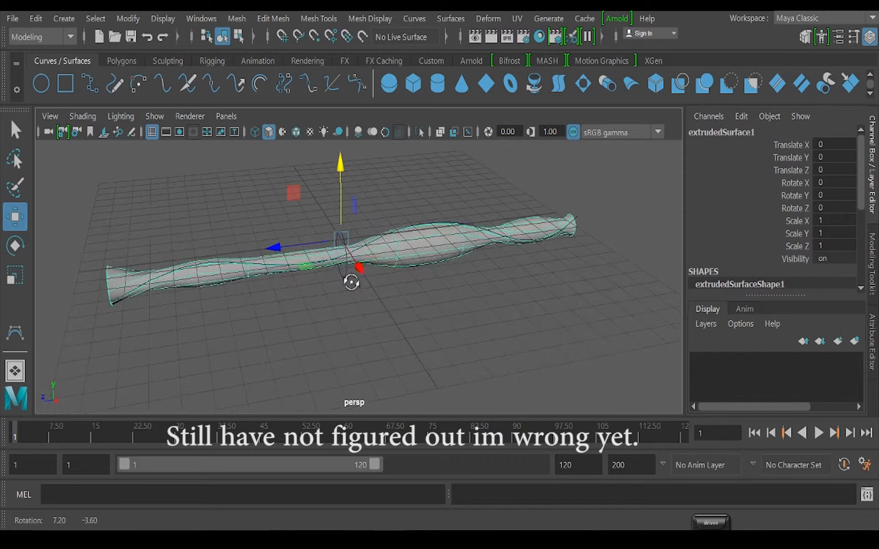
{"action": "key", "text": "ctrl+z"}
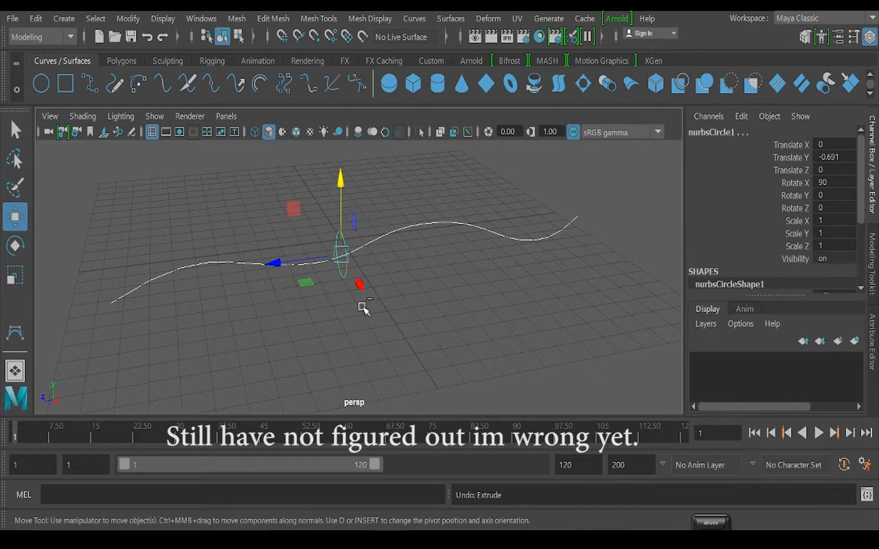
Extrude the circle along the wavy curve, selecting the circle first and the curve last as the path
{"action": "left_click", "coordinate": [270, 192]}
{"action": "left_click", "coordinate": [348, 236]}
{"action": "left_click_drag", "start_coordinate": [199, 241], "coordinate": [228, 292], "text": "shift"}
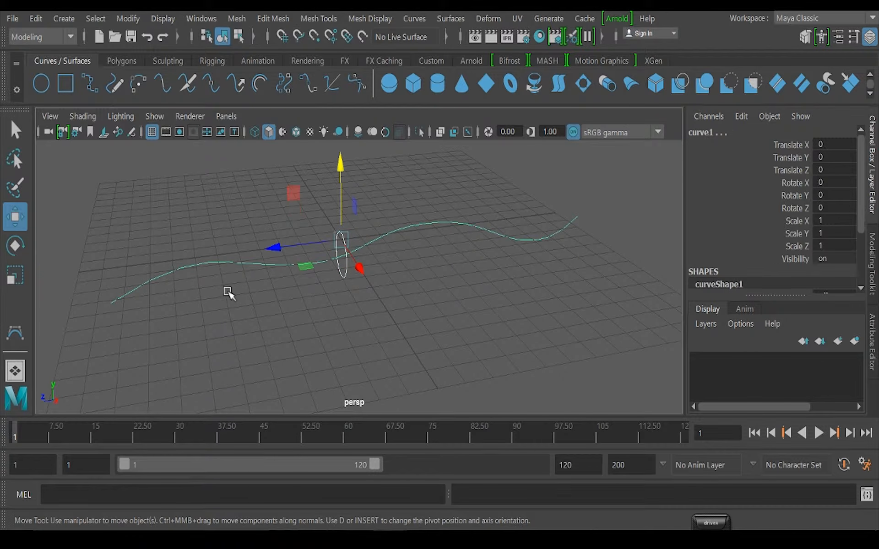
{"action": "key", "text": "g"}
Reverse the direction of the extruded tube surface
{"action": "scroll", "coordinate": [350, 329], "scroll_direction": "down", "scroll_amount": 3}
{"action": "left_click_drag", "start_coordinate": [361, 356], "coordinate": [332, 341], "text": "alt"}
{"action": "middle_click_drag", "start_coordinate": [384, 347], "coordinate": [390, 309], "text": "alt"}
{"action": "scroll", "coordinate": [355, 272], "scroll_direction": "down", "scroll_amount": 4}
{"action": "scroll", "coordinate": [341, 273], "scroll_direction": "up", "scroll_amount": 4}
{"action": "mouse_move", "coordinate": [342, 273]}
{"action": "left_mouse_down", "text": "alt"}
{"action": "mouse_move", "coordinate": [403, 285]}
{"action": "mouse_move", "coordinate": [342, 286]}
{"action": "left_mouse_up", "text": "alt"}
{"action": "middle_click_drag", "start_coordinate": [416, 300], "coordinate": [347, 295], "text": "alt"}
{"action": "left_click_drag", "start_coordinate": [347, 295], "coordinate": [359, 281], "text": "alt"}
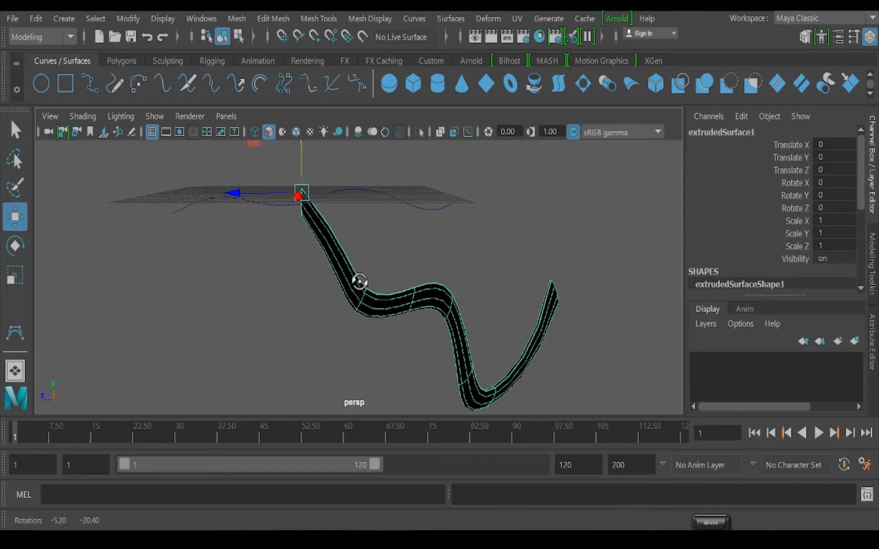
{"action": "left_click", "coordinate": [444, 15]}
{"action": "left_click", "coordinate": [521, 547]}
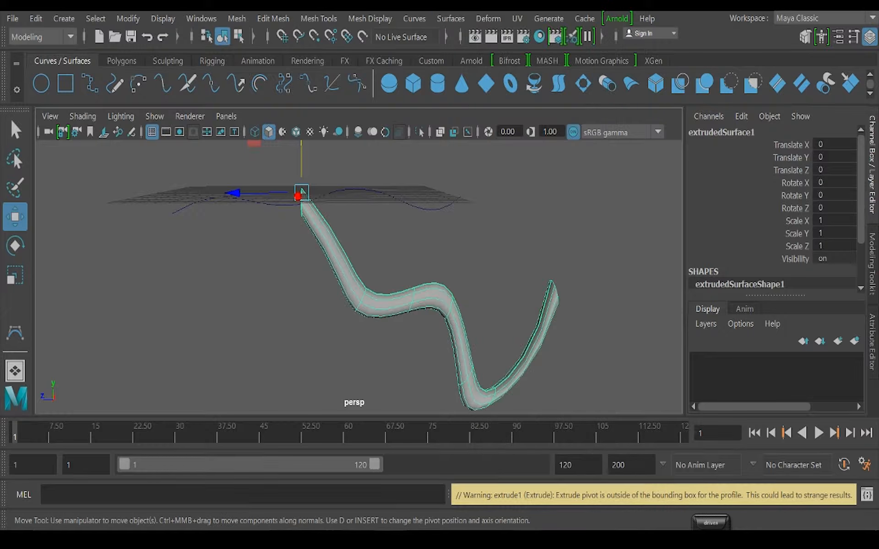
Expand the extrude1 input settings of the extruded surface
{"action": "left_click_drag", "start_coordinate": [274, 254], "coordinate": [145, 204], "text": "alt"}
{"action": "left_click_drag", "start_coordinate": [489, 337], "coordinate": [484, 326], "text": "alt"}
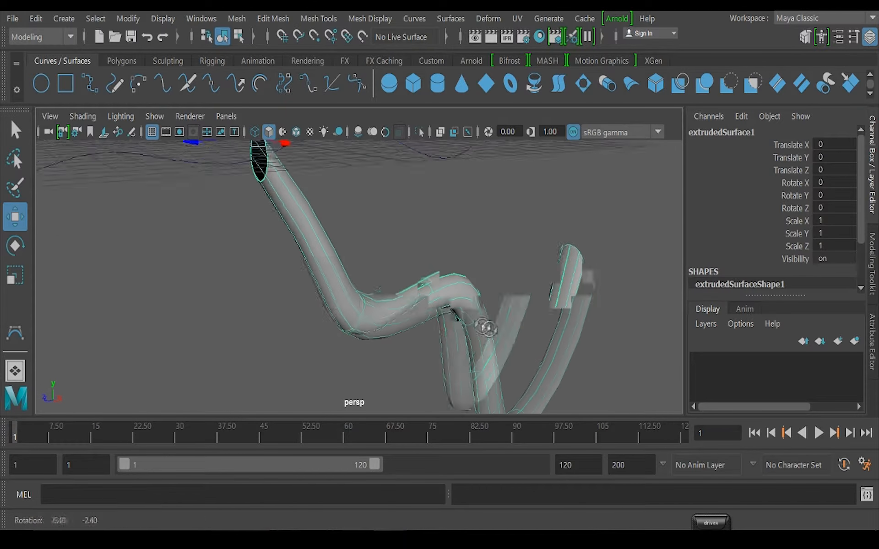
{"action": "scroll", "coordinate": [484, 327], "scroll_direction": "down", "scroll_amount": 3}
{"action": "scroll", "coordinate": [797, 206], "scroll_direction": "down", "scroll_amount": 3}
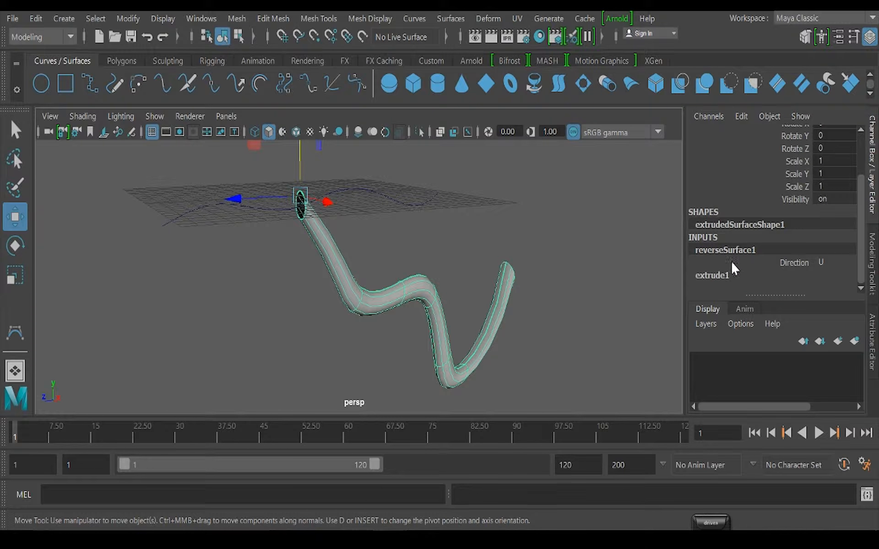
{"action": "left_click", "coordinate": [711, 275]}
{"action": "scroll", "coordinate": [716, 258], "scroll_direction": "up", "scroll_amount": 3}
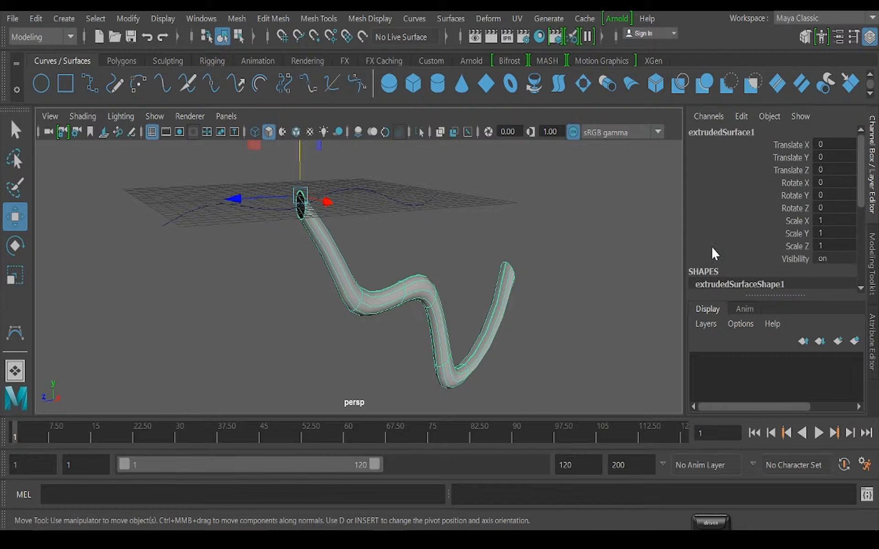
{"action": "key", "text": "ctrl+a"}
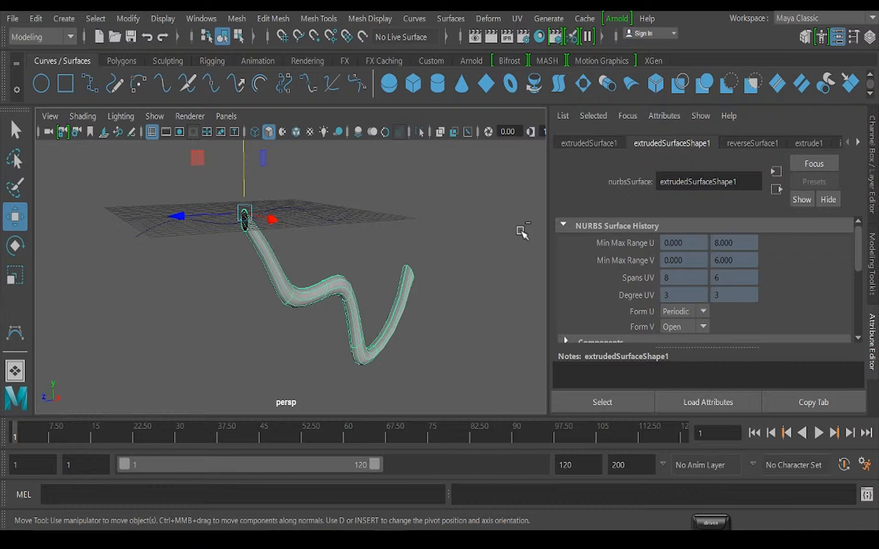
{"action": "key", "text": "ctrl+a"}
{"action": "key", "text": "ctrl+a"}
{"action": "key", "text": "ctrl+a"}
{"action": "key", "text": "ctrl+a"}
{"action": "key", "text": "ctrl+a"}
Keep the Extrude Type of extrude1 at Tube and turn Fixed Path on
{"action": "scroll", "coordinate": [779, 247], "scroll_direction": "down", "scroll_amount": 3}
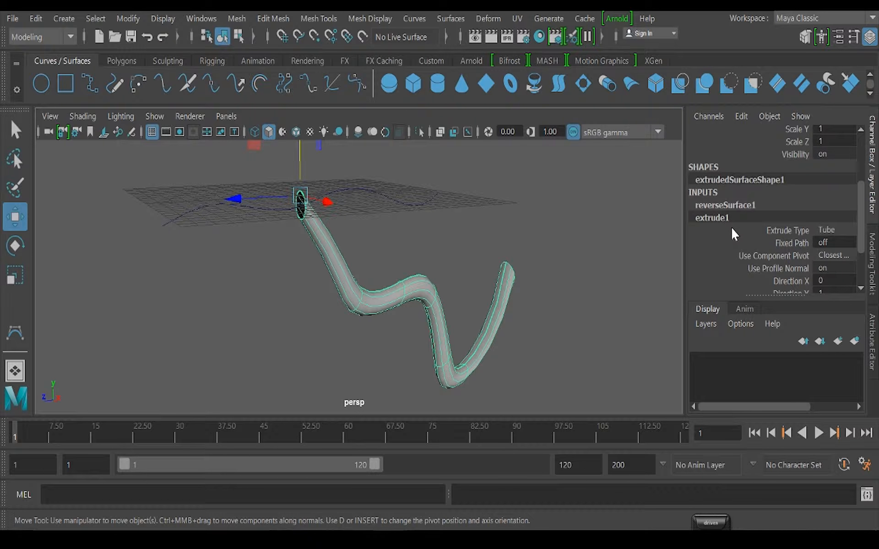
{"action": "scroll", "coordinate": [731, 233], "scroll_direction": "down", "scroll_amount": 2}
{"action": "scroll", "coordinate": [732, 231], "scroll_direction": "up", "scroll_amount": 1}
{"action": "left_click", "coordinate": [830, 197]}
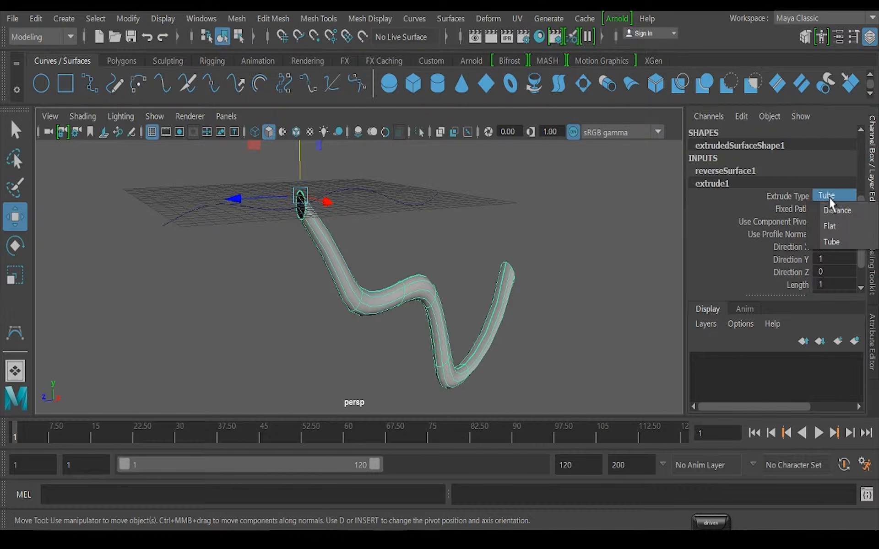
{"action": "left_click", "coordinate": [834, 248]}
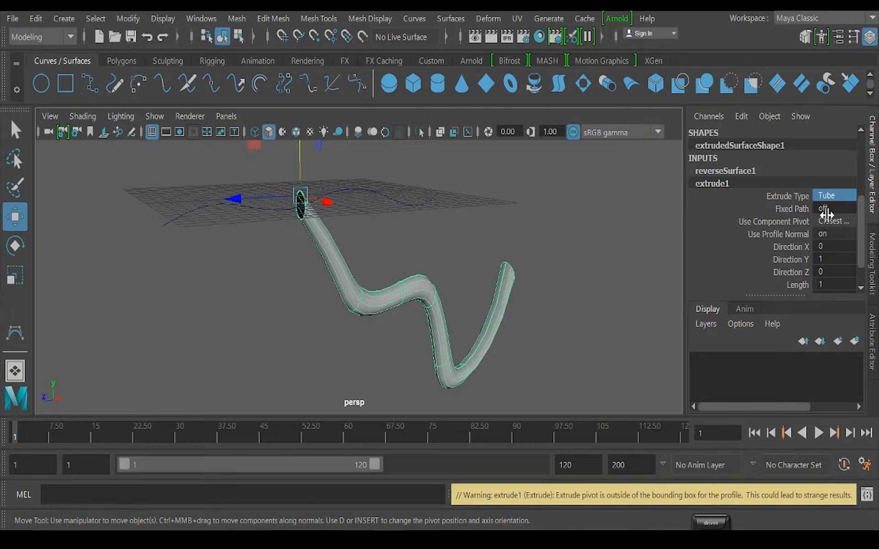
{"action": "double_click", "coordinate": [821, 209]}
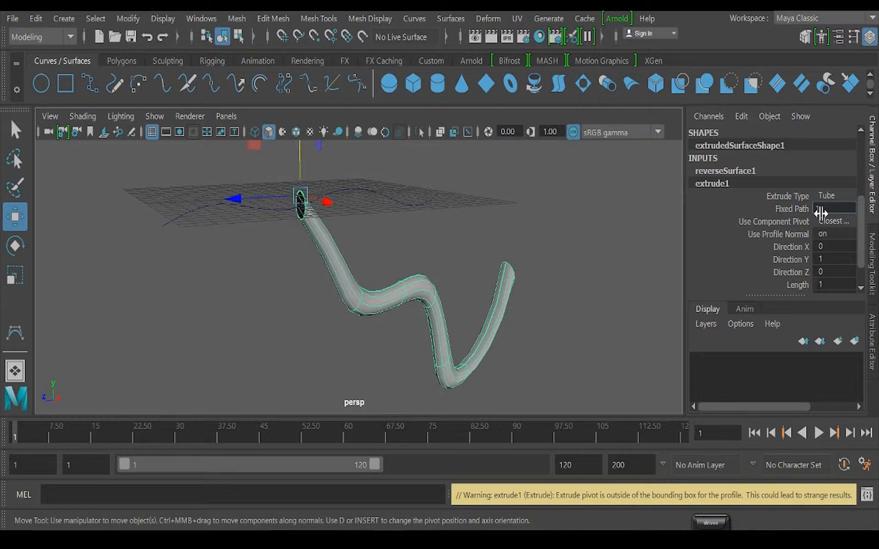
{"action": "key", "text": "Return"}
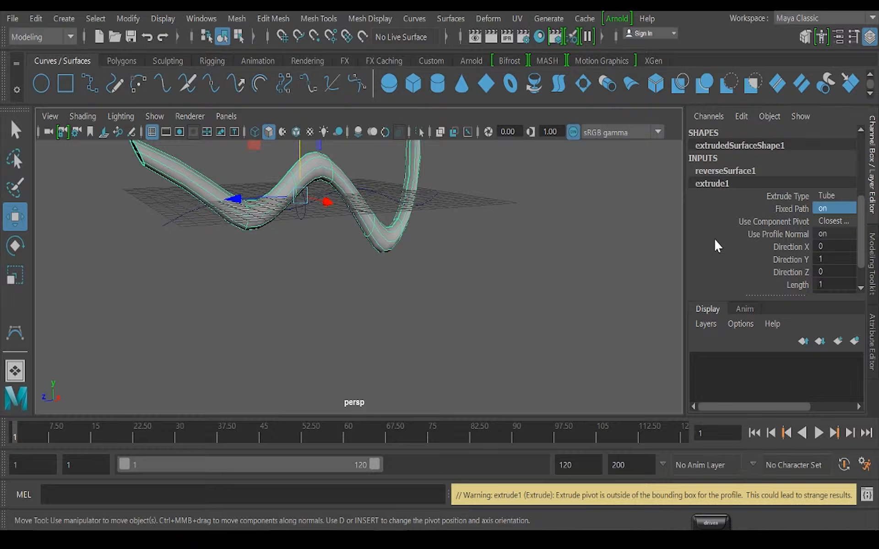
Set Use Component Pivot of the extrusion to Component Pivot
{"action": "left_click_drag", "start_coordinate": [467, 229], "coordinate": [471, 291], "text": "alt"}
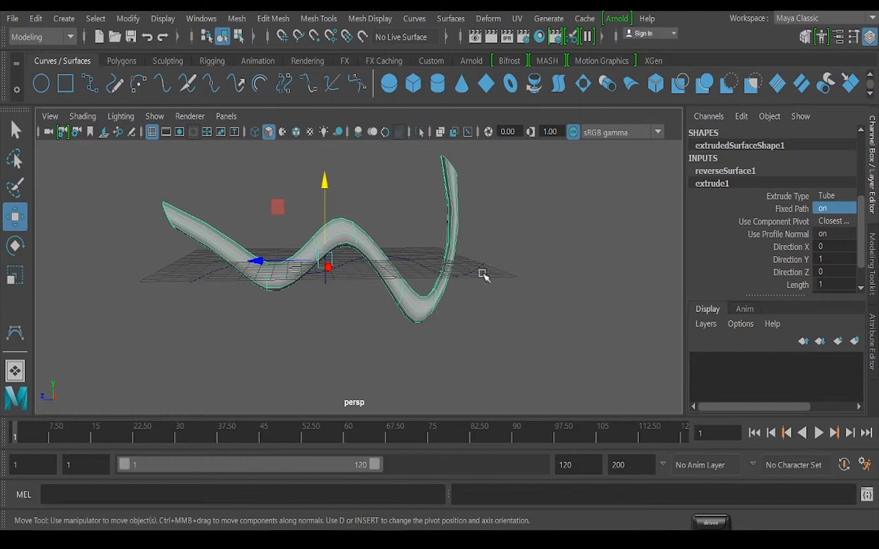
{"action": "left_click", "coordinate": [833, 221]}
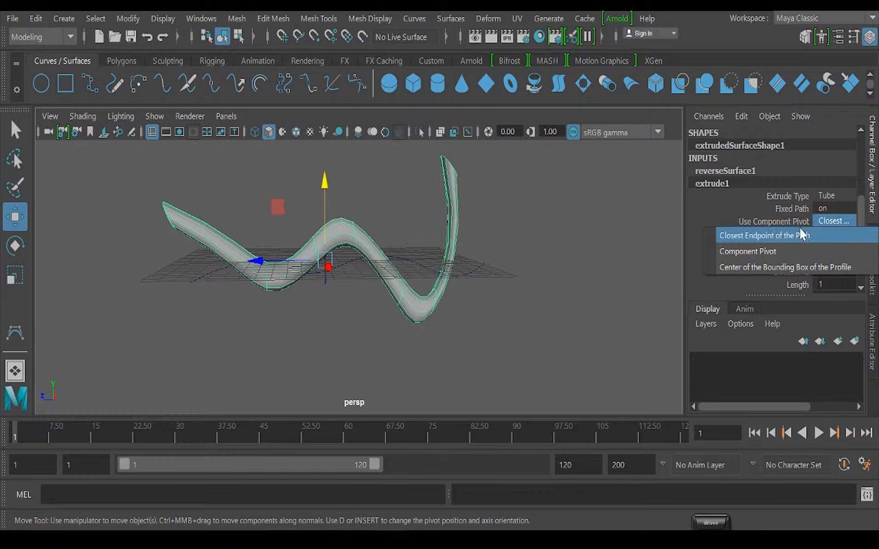
{"action": "left_click", "coordinate": [748, 251]}
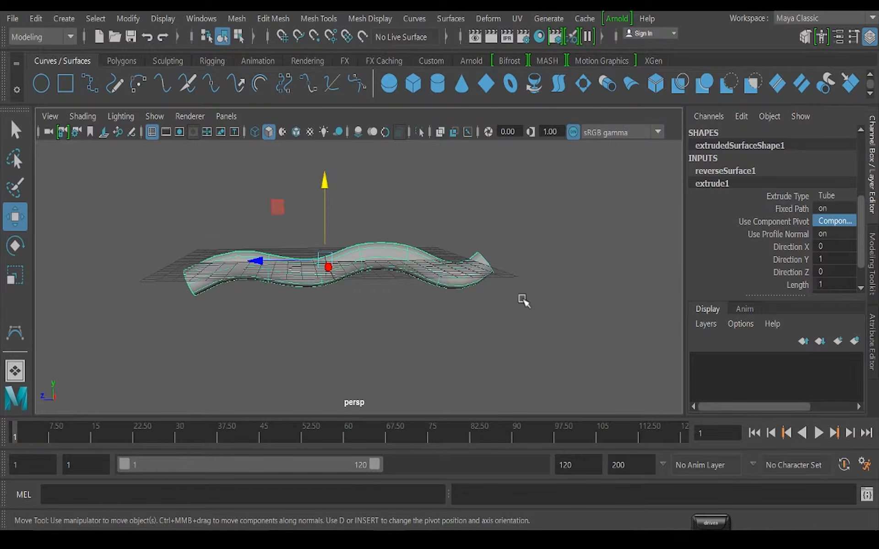
Display the scene in wireframe and select the path curve inside the tube
{"action": "left_click_drag", "start_coordinate": [280, 284], "coordinate": [335, 322], "text": "alt"}
{"action": "right_click_drag", "start_coordinate": [335, 322], "coordinate": [443, 303], "text": "alt"}
{"action": "mouse_move", "coordinate": [443, 304]}
{"action": "left_mouse_down", "text": "alt"}
{"action": "mouse_move", "coordinate": [402, 290]}
{"action": "mouse_move", "coordinate": [328, 324]}
{"action": "mouse_move", "coordinate": [344, 298]}
{"action": "mouse_move", "coordinate": [293, 296]}
{"action": "mouse_move", "coordinate": [235, 279]}
{"action": "mouse_move", "coordinate": [386, 331]}
{"action": "mouse_move", "coordinate": [320, 298]}
{"action": "left_mouse_up", "text": "alt"}
{"action": "key", "text": "4"}
{"action": "left_click", "coordinate": [247, 289]}
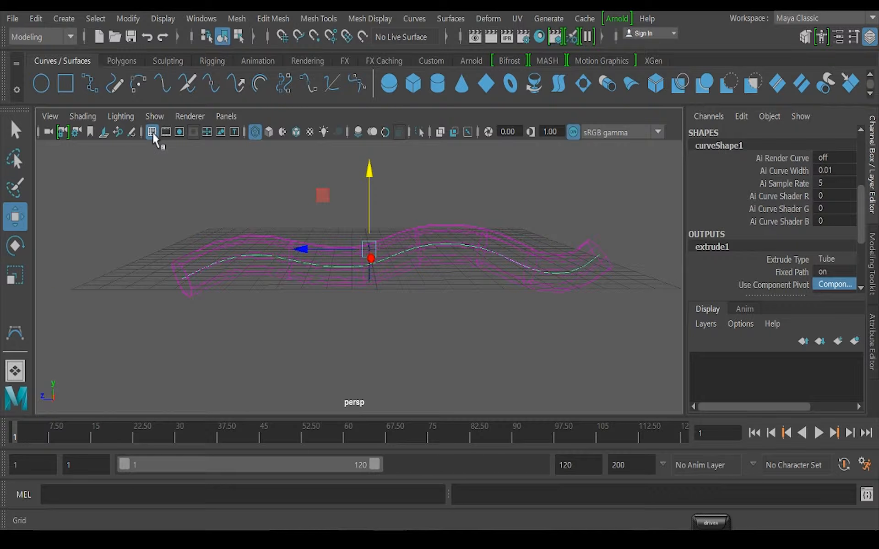
Hide the perspective grid and return to shaded display of the tube
{"action": "key", "text": "space"}
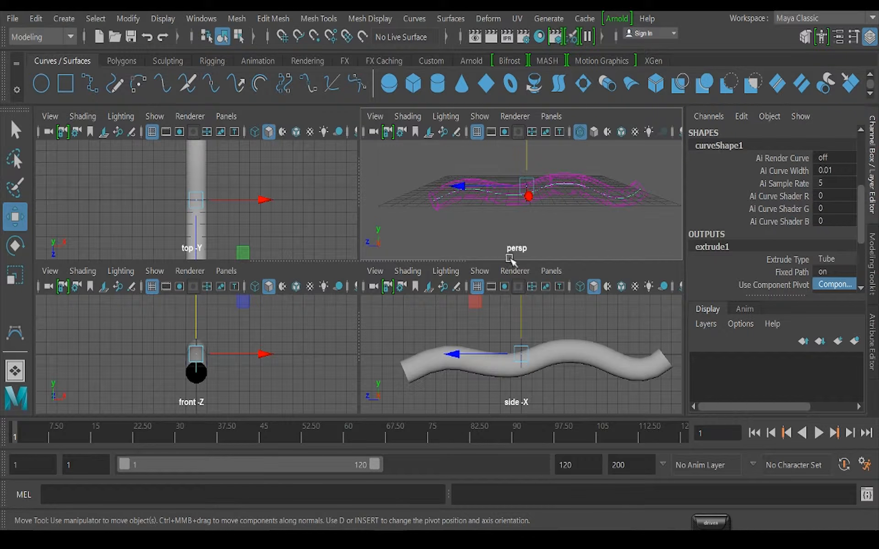
{"action": "key", "text": "space"}
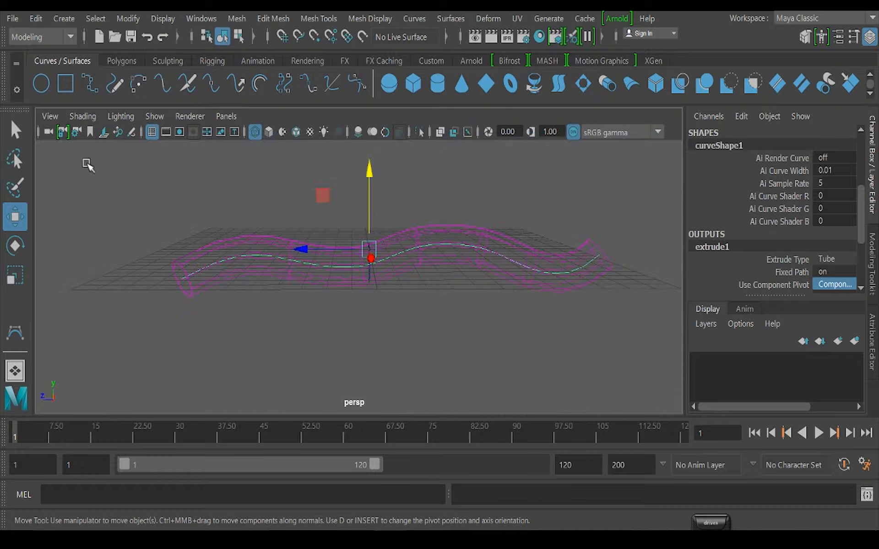
{"action": "left_click", "coordinate": [151, 132]}
{"action": "left_click_drag", "start_coordinate": [244, 264], "coordinate": [413, 235], "text": "alt"}
{"action": "key", "text": "5"}
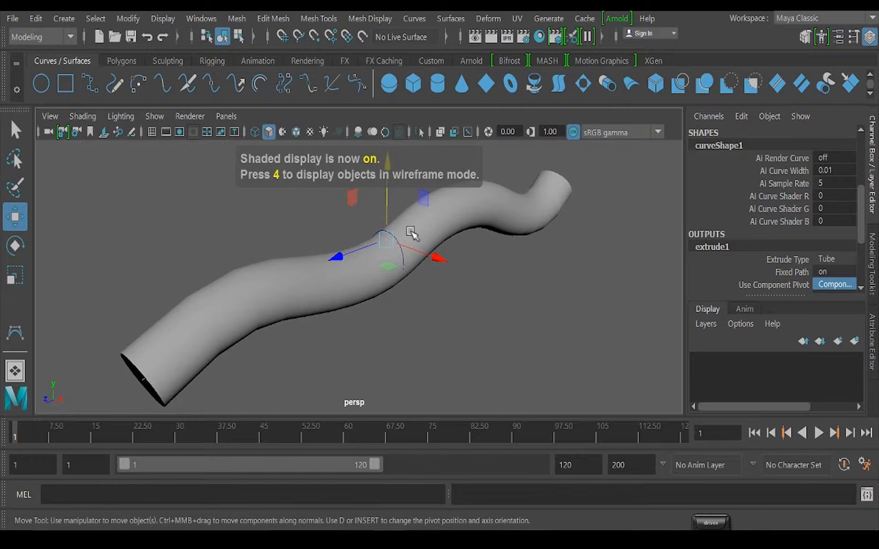
Scale the NURBS profile circle uniformly to about 0.338 so the tube becomes thinner
{"action": "left_click", "coordinate": [484, 300]}
{"action": "left_click", "coordinate": [402, 248]}
{"action": "left_click_drag", "start_coordinate": [457, 302], "coordinate": [471, 314], "text": "alt"}
{"action": "key", "text": "r"}
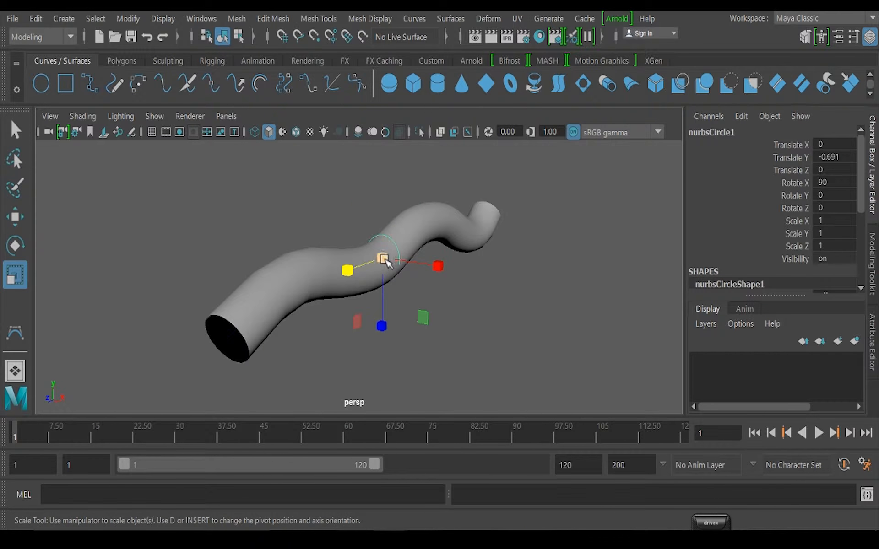
{"action": "left_click_drag", "start_coordinate": [386, 259], "coordinate": [361, 270]}
{"action": "left_click_drag", "start_coordinate": [412, 315], "coordinate": [311, 293], "text": "alt"}
Inspect the thinner tube from several sides and select its path curve
{"action": "left_click_drag", "start_coordinate": [206, 201], "coordinate": [544, 330]}
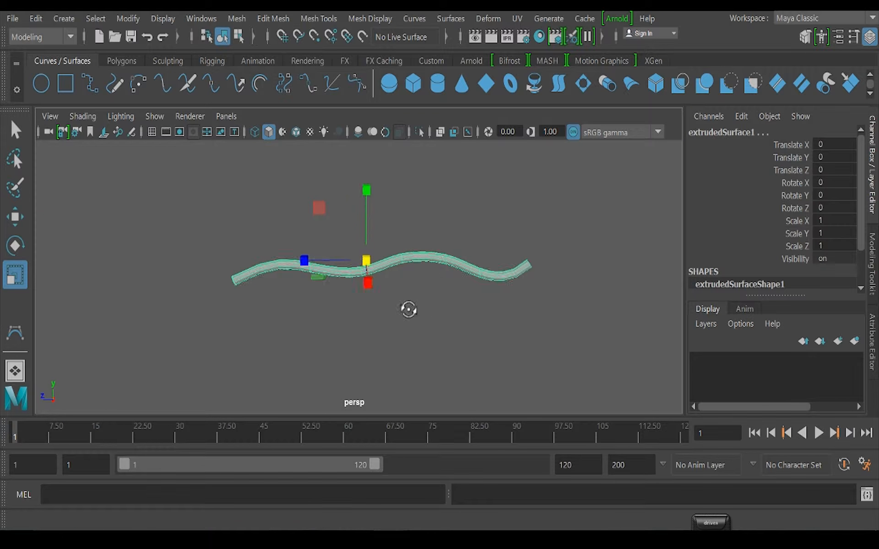
{"action": "left_click_drag", "start_coordinate": [435, 317], "coordinate": [440, 289], "text": "alt"}
{"action": "left_click_drag", "start_coordinate": [440, 359], "coordinate": [438, 308], "text": "alt"}
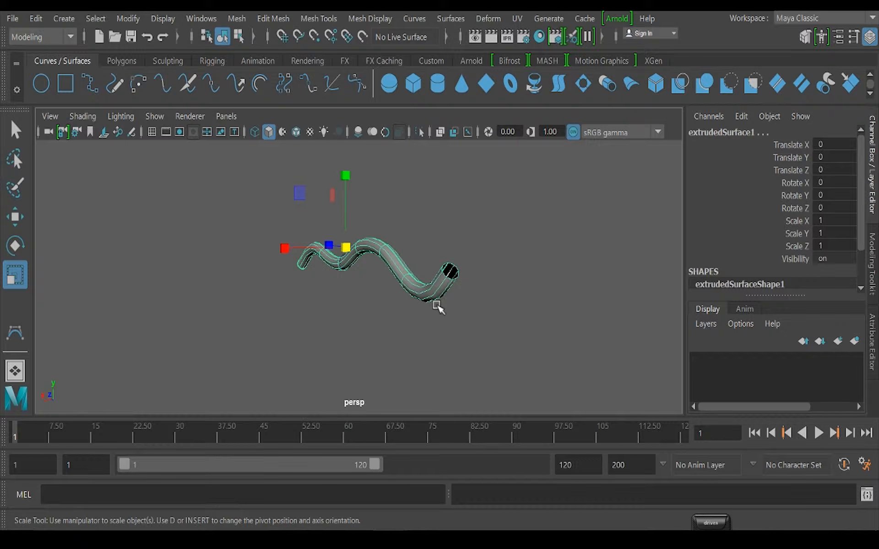
{"action": "left_click", "coordinate": [398, 243]}
{"action": "left_click_drag", "start_coordinate": [369, 287], "coordinate": [398, 300], "text": "alt"}
{"action": "middle_click_drag", "start_coordinate": [424, 297], "coordinate": [320, 209], "text": "alt"}
{"action": "left_click_drag", "start_coordinate": [338, 236], "coordinate": [320, 239], "text": "alt"}
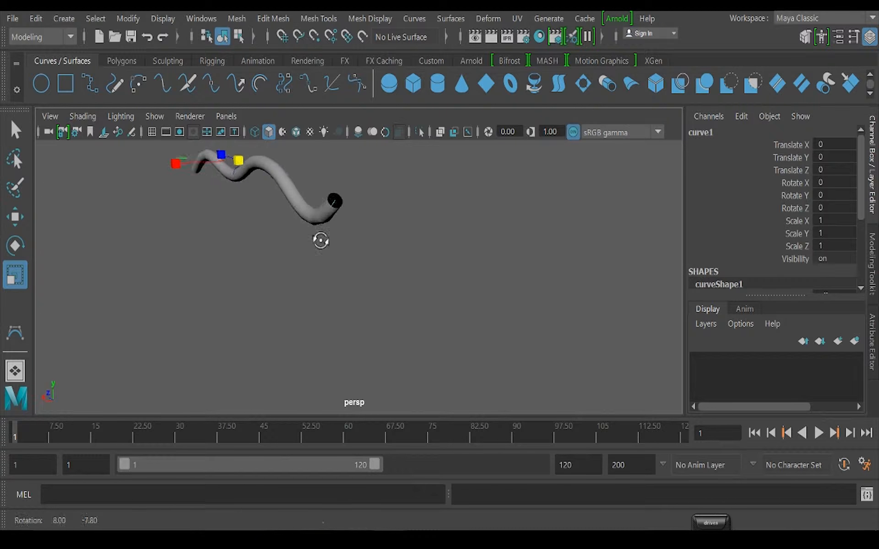
{"action": "middle_click_drag", "start_coordinate": [321, 238], "coordinate": [370, 293], "text": "alt"}
{"action": "scroll", "coordinate": [370, 297], "scroll_direction": "up", "scroll_amount": 2}
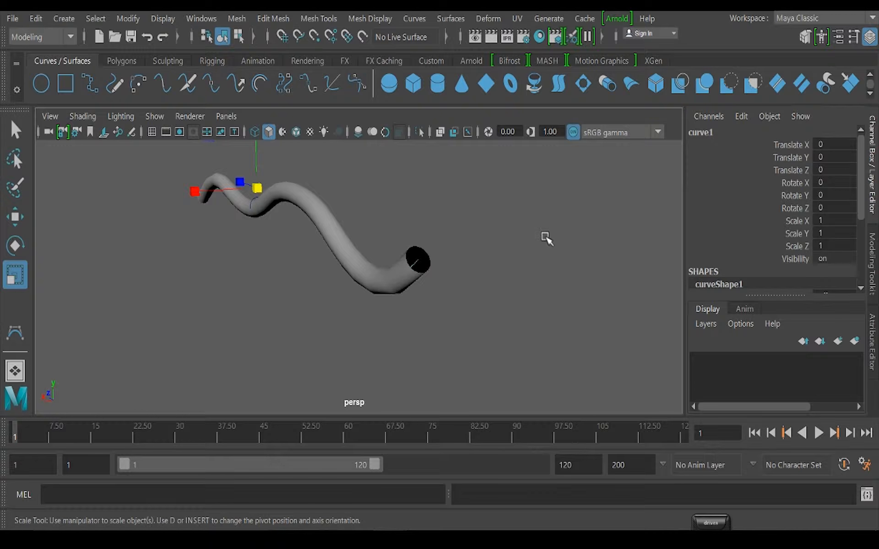
{"action": "right_click_drag", "start_coordinate": [553, 229], "coordinate": [478, 152]}
{"action": "left_click_drag", "start_coordinate": [481, 263], "coordinate": [362, 313], "text": "alt"}
In wireframe, lower a control vertex on the path curve's negative-Z half to about Y -1.07, Z -5.96
{"action": "key", "text": "4"}
{"action": "middle_click_drag", "start_coordinate": [444, 284], "coordinate": [418, 338], "text": "alt"}
{"action": "left_click_drag", "start_coordinate": [410, 220], "coordinate": [471, 300]}
{"action": "key", "text": "w"}
{"action": "left_click_drag", "start_coordinate": [433, 246], "coordinate": [400, 282]}
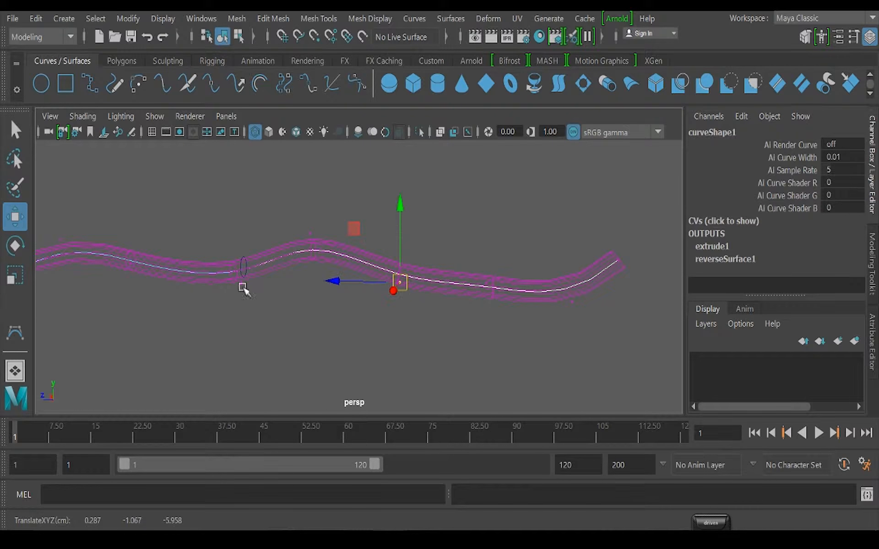
Lower control vertices near the path curve's positive-Z end to reshape that bend
{"action": "left_click_drag", "start_coordinate": [107, 218], "coordinate": [176, 338]}
{"action": "middle_click_drag", "start_coordinate": [183, 302], "coordinate": [361, 320], "text": "alt"}
{"action": "left_click_drag", "start_coordinate": [313, 286], "coordinate": [311, 337]}
{"action": "middle_click_drag", "start_coordinate": [290, 319], "coordinate": [395, 273], "text": "alt"}
{"action": "left_click_drag", "start_coordinate": [294, 257], "coordinate": [306, 249], "text": "alt"}
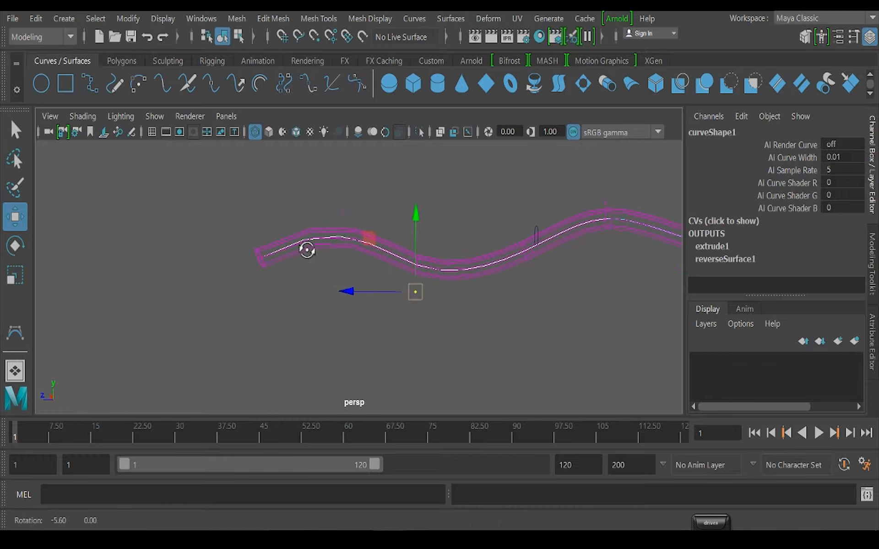
{"action": "left_click_drag", "start_coordinate": [325, 189], "coordinate": [324, 328]}
Move a control vertex near the path curve's negative-Z end to about Y -0.06, Z -10.7
{"action": "left_click", "coordinate": [573, 316]}
{"action": "middle_click_drag", "start_coordinate": [574, 315], "coordinate": [233, 306], "text": "alt"}
{"action": "left_click_drag", "start_coordinate": [431, 210], "coordinate": [412, 222]}
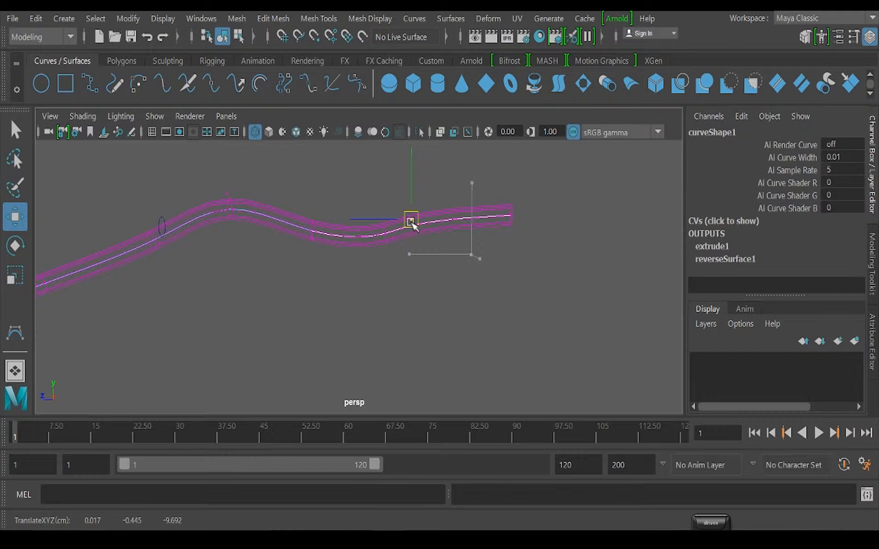
{"action": "left_click_drag", "start_coordinate": [411, 222], "coordinate": [438, 209]}
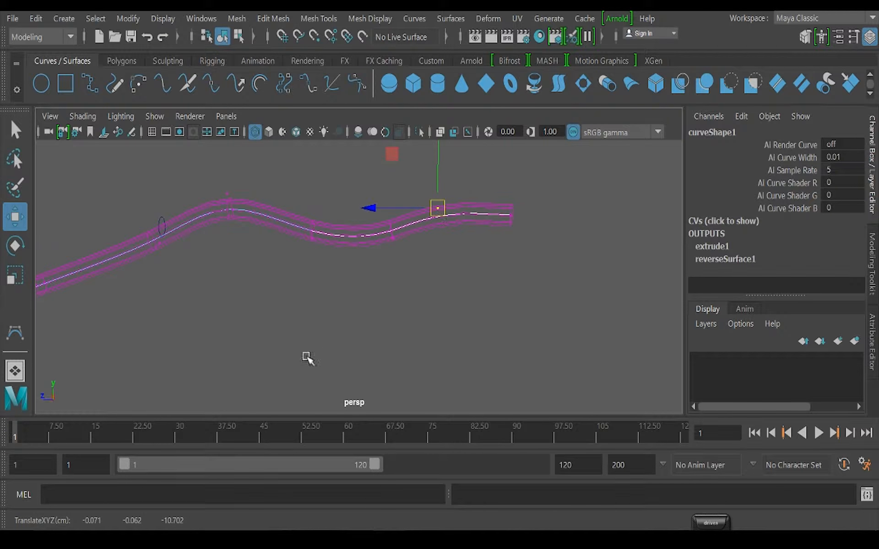
Reposition the control vertex at the path curve's positive-Z end so the tube rises there, and return to shaded display
{"action": "middle_click_drag", "start_coordinate": [307, 357], "coordinate": [411, 310], "text": "alt"}
{"action": "scroll", "coordinate": [412, 310], "scroll_direction": "down", "scroll_amount": 3}
{"action": "middle_click_drag", "start_coordinate": [222, 287], "coordinate": [279, 281], "text": "alt"}
{"action": "left_click_drag", "start_coordinate": [208, 199], "coordinate": [260, 216]}
{"action": "scroll", "coordinate": [451, 338], "scroll_direction": "down", "scroll_amount": 4}
{"action": "middle_click_drag", "start_coordinate": [514, 296], "coordinate": [405, 298], "text": "alt"}
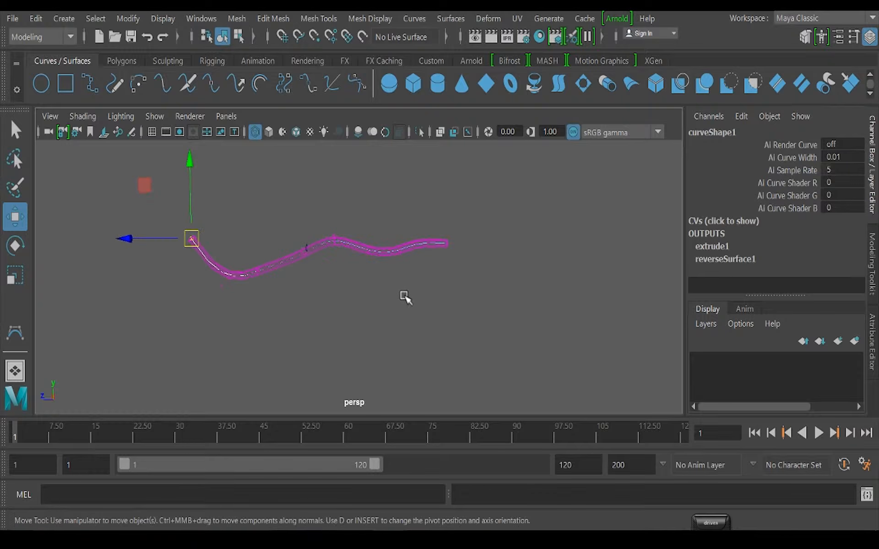
{"action": "mouse_move", "coordinate": [404, 297]}
{"action": "left_mouse_down", "text": "alt"}
{"action": "mouse_move", "coordinate": [218, 295]}
{"action": "mouse_move", "coordinate": [330, 308]}
{"action": "mouse_move", "coordinate": [306, 283]}
{"action": "mouse_move", "coordinate": [399, 330]}
{"action": "mouse_move", "coordinate": [380, 318]}
{"action": "mouse_move", "coordinate": [398, 337]}
{"action": "mouse_move", "coordinate": [386, 339]}
{"action": "mouse_move", "coordinate": [388, 324]}
{"action": "left_mouse_up", "text": "alt"}
{"action": "key", "text": "5"}
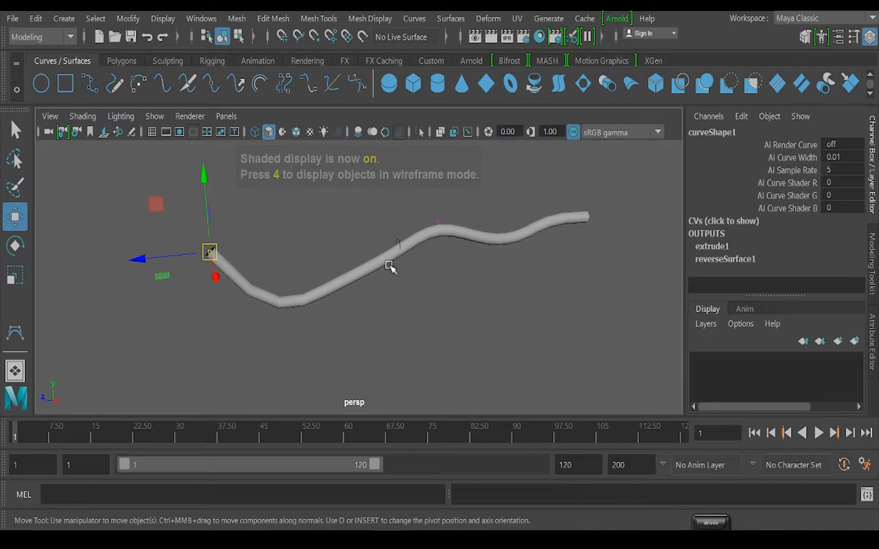
Switch from component editing back to object selection with the path curve selected
{"action": "key", "text": "space"}
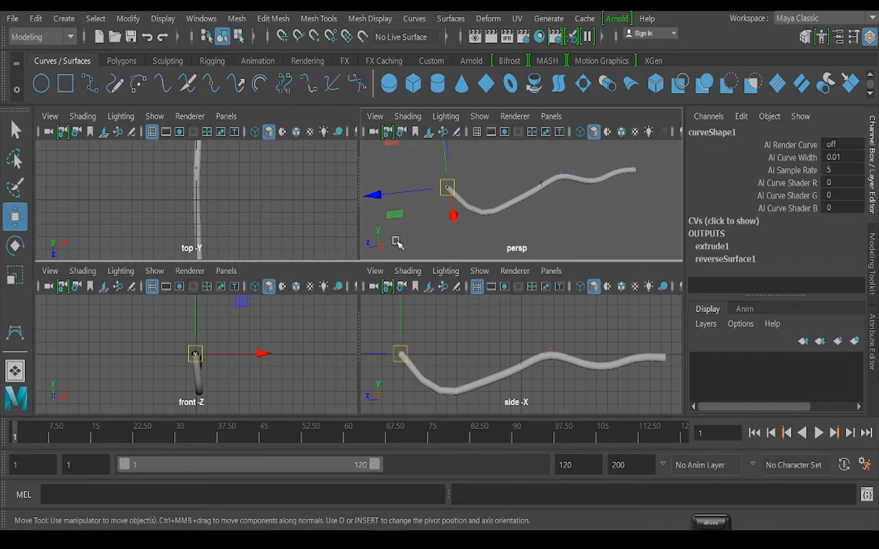
{"action": "key", "text": "space"}
{"action": "left_click_drag", "start_coordinate": [314, 304], "coordinate": [336, 304], "text": "alt"}
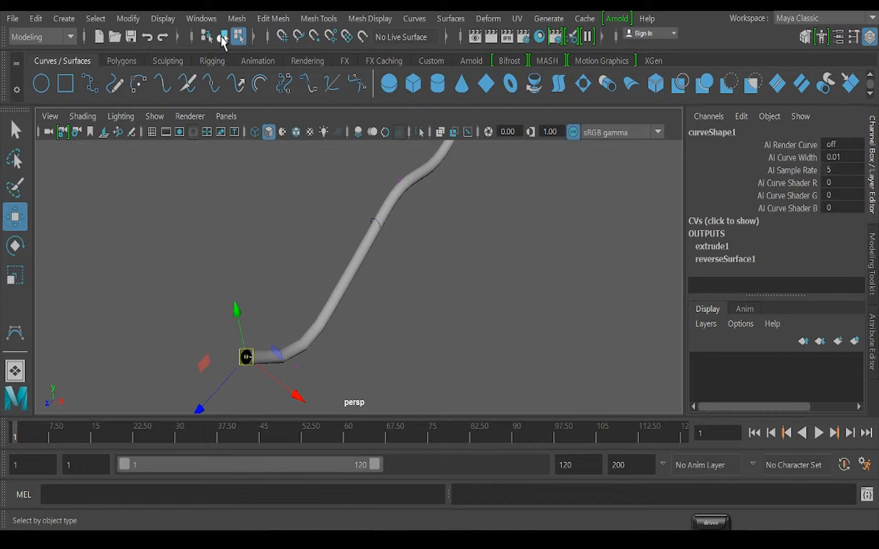
{"action": "left_click", "coordinate": [223, 38]}
{"action": "left_click_drag", "start_coordinate": [418, 405], "coordinate": [390, 312], "text": "alt"}
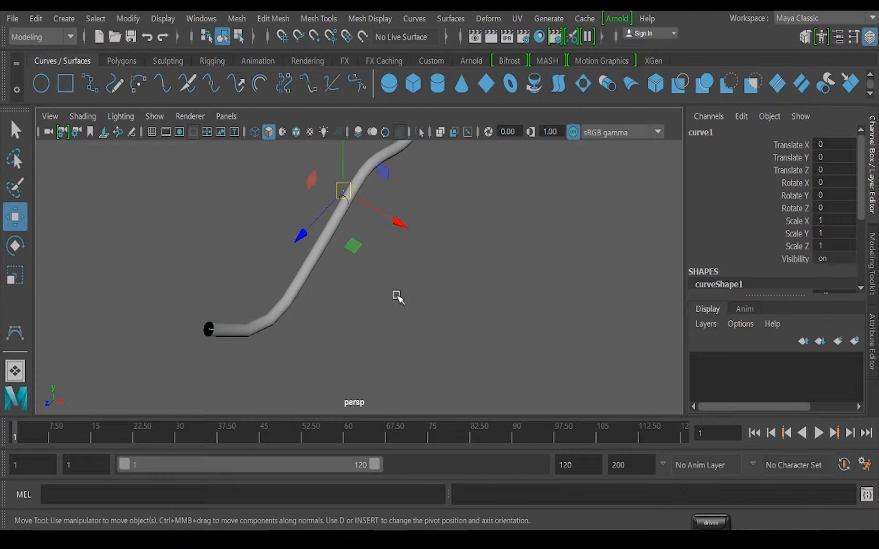
Duplicate the path curve three times, placing the copies at about 0.96, 1.882 and 2.836 along X
{"action": "key", "text": "ctrl+d"}
{"action": "left_click_drag", "start_coordinate": [400, 225], "coordinate": [437, 243]}
{"action": "key", "text": "ctrl+d"}
{"action": "left_click_drag", "start_coordinate": [402, 294], "coordinate": [345, 241], "text": "alt"}
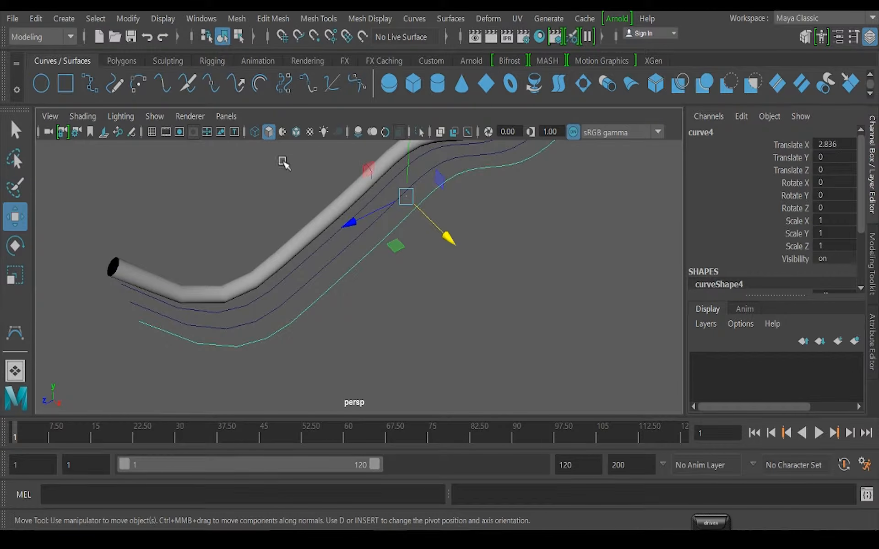
Select the profile circle and the duplicate curve nearest the tube, and open the Extrude options
{"action": "left_click", "coordinate": [357, 162]}
{"action": "left_click", "coordinate": [367, 167]}
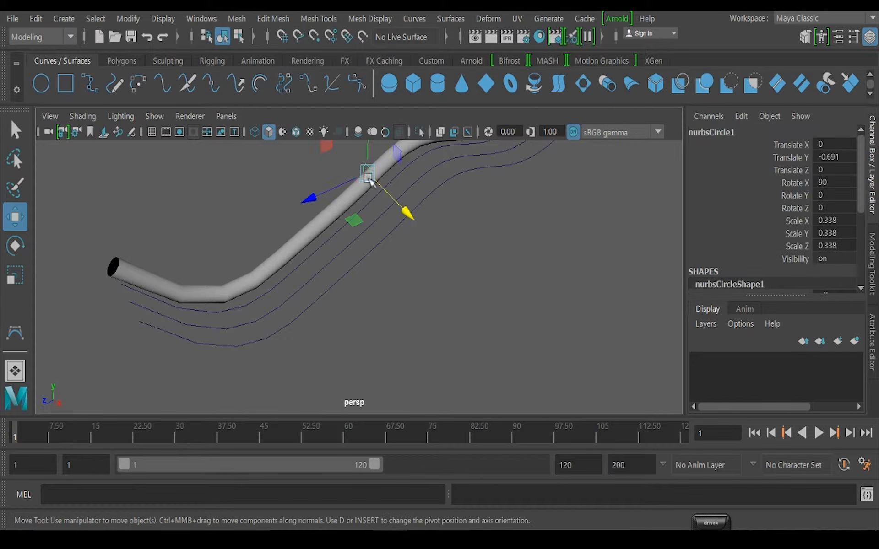
{"action": "left_click", "coordinate": [331, 251]}
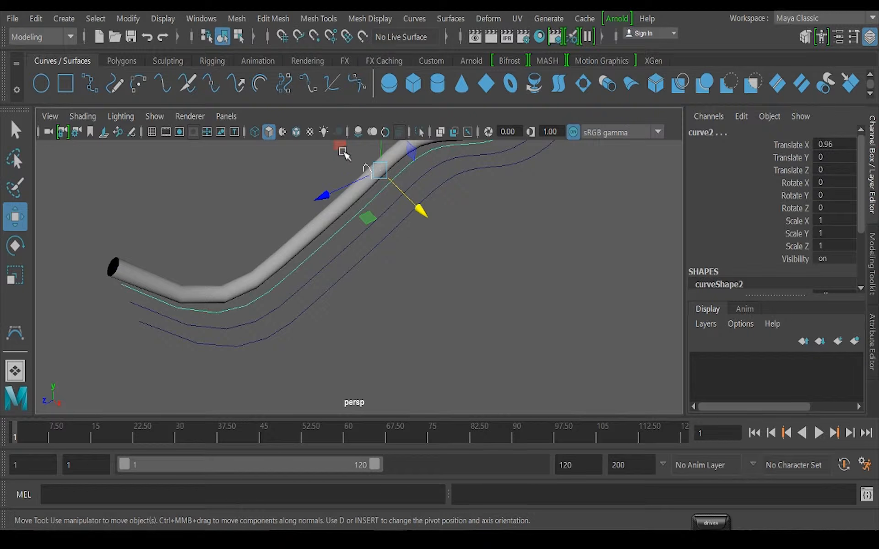
{"action": "left_click", "coordinate": [451, 18]}
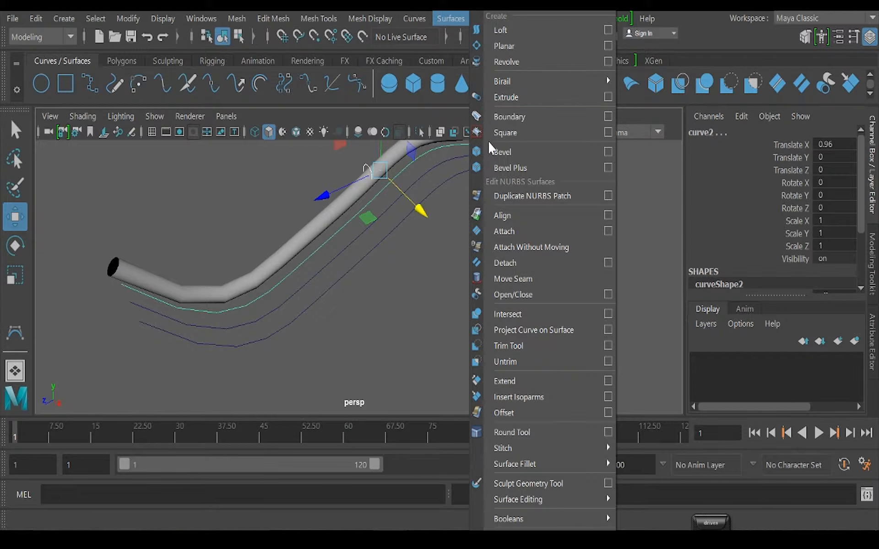
{"action": "left_click", "coordinate": [607, 97]}
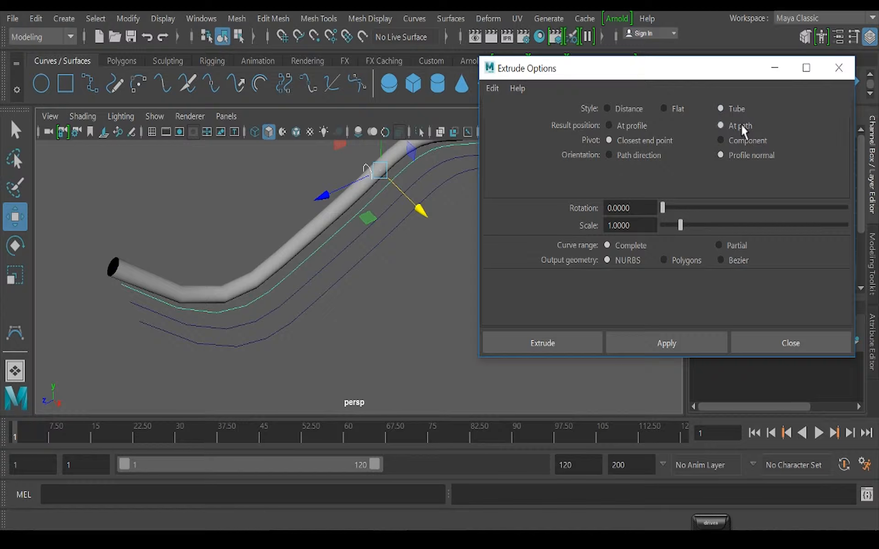
Try extruding the circle along the nearest duplicate curve with Pivot at Closest end point and Orientation at Path direction
{"action": "left_click", "coordinate": [609, 153]}
{"action": "left_click", "coordinate": [686, 349]}
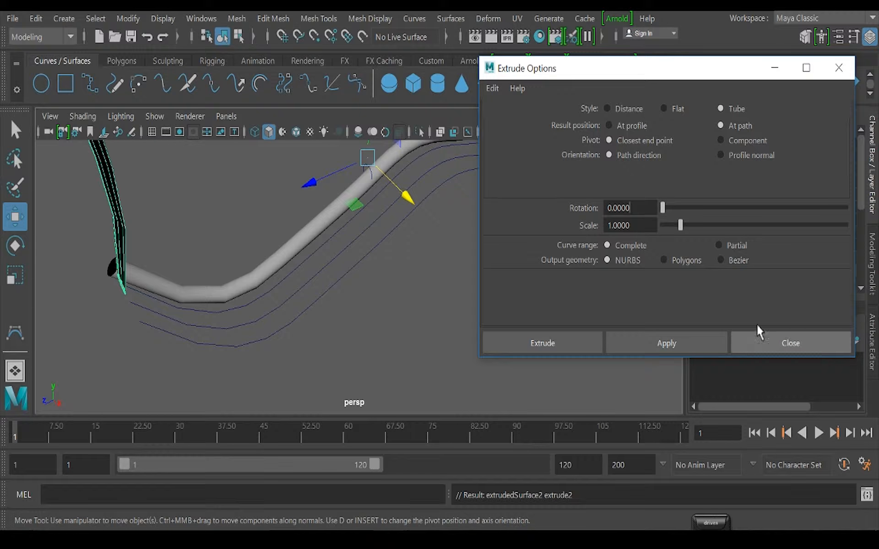
{"action": "key", "text": "ctrl+z"}
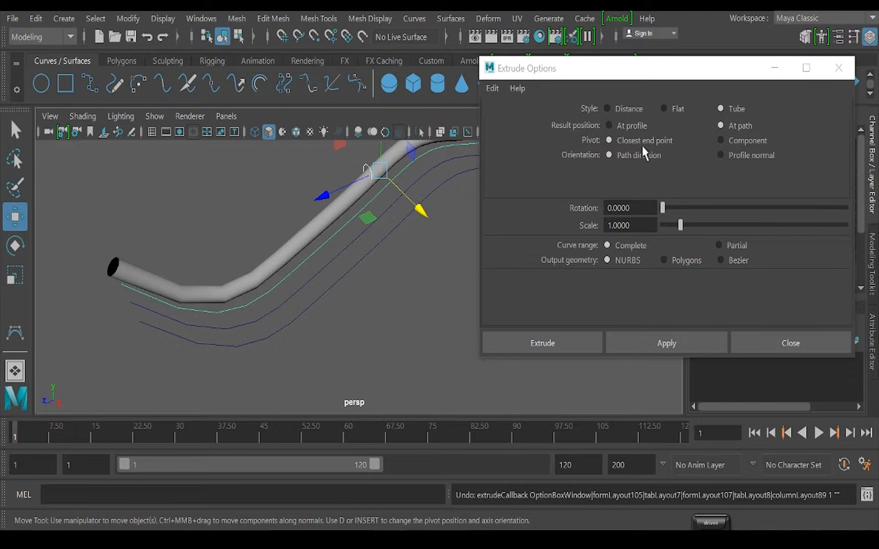
Set the extrude Pivot to Component, try the extrusion with Path direction orientation, and undo it
{"action": "left_click", "coordinate": [720, 140]}
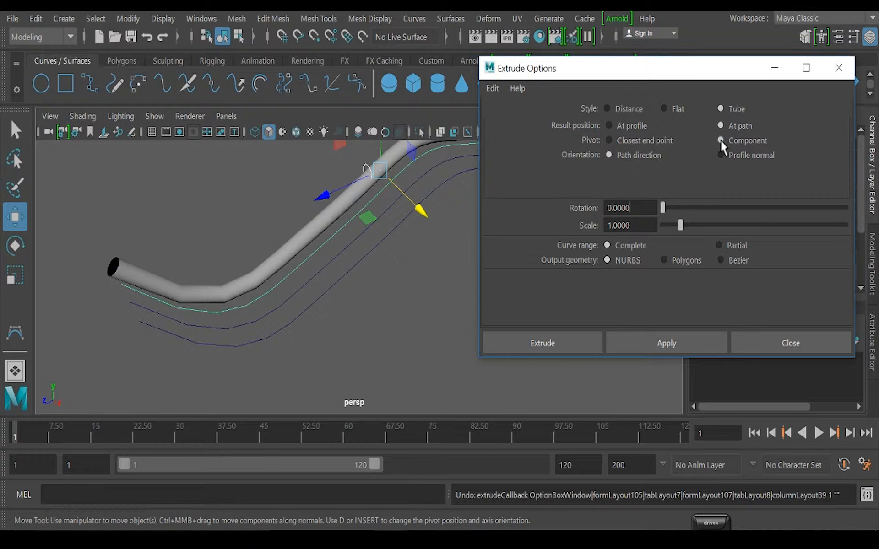
{"action": "left_click", "coordinate": [692, 342]}
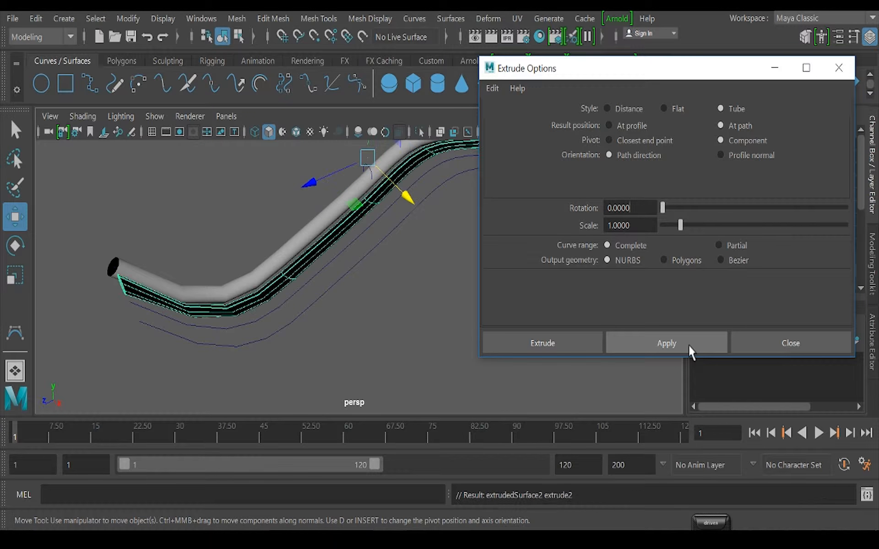
{"action": "left_click_drag", "start_coordinate": [247, 322], "coordinate": [230, 302], "text": "alt"}
{"action": "middle_click_drag", "start_coordinate": [299, 290], "coordinate": [130, 323], "text": "alt"}
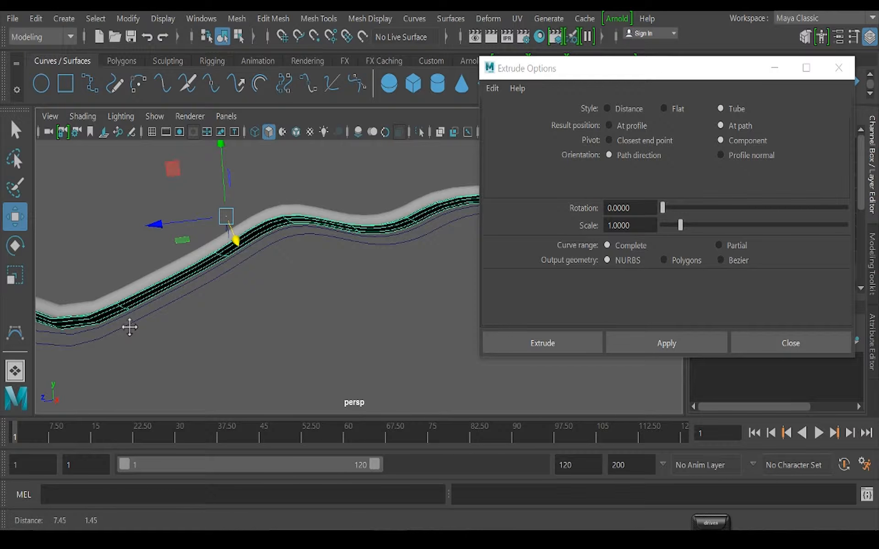
{"action": "key", "text": "ctrl+z"}
Extrude the circle along the nearest duplicate curve with Orientation at Profile normal, and close the Extrude options
{"action": "left_click", "coordinate": [741, 157]}
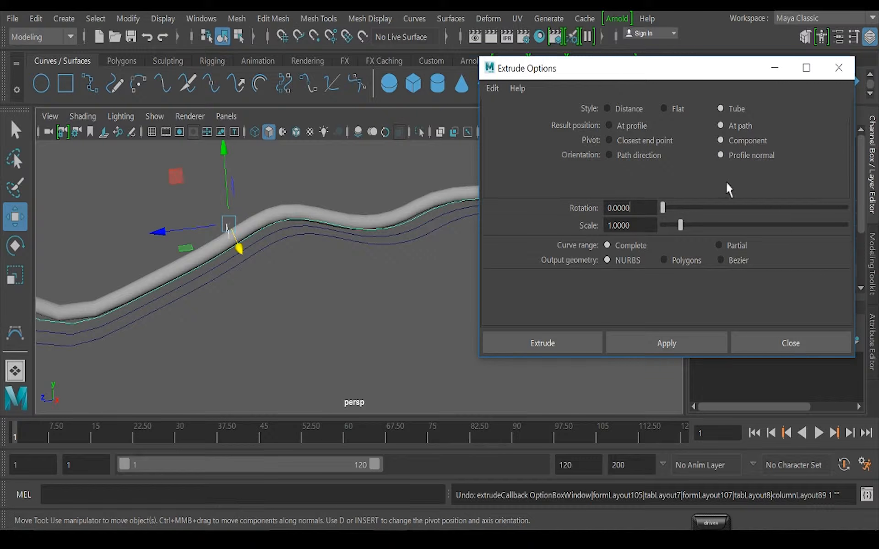
{"action": "left_click", "coordinate": [673, 348]}
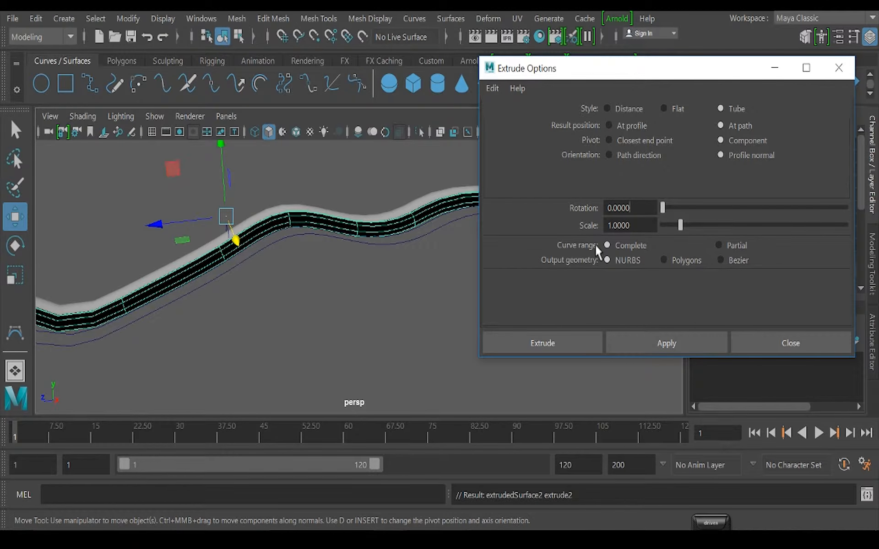
{"action": "left_click_drag", "start_coordinate": [640, 67], "coordinate": [525, 53]}
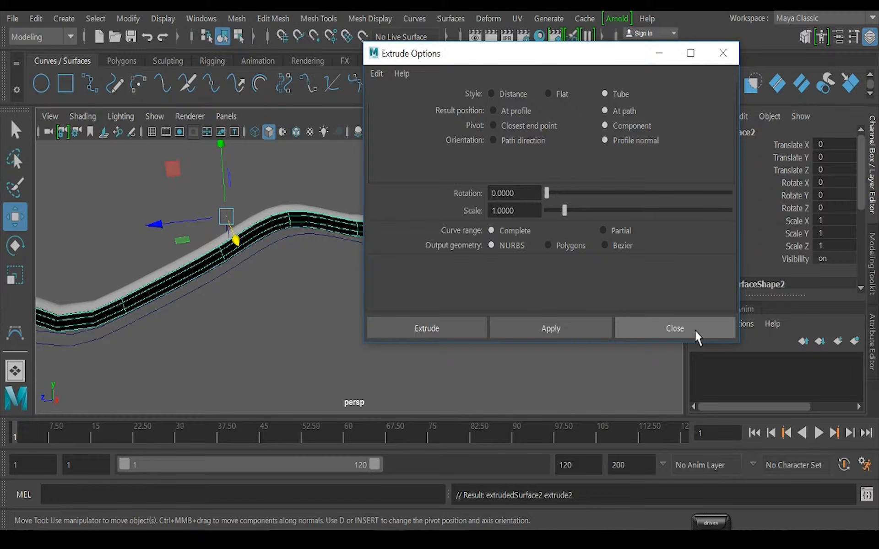
{"action": "left_click", "coordinate": [675, 328]}
Extrude the profile circle along the nearest bare duplicate curve, reusing the last extrude settings
{"action": "left_click_drag", "start_coordinate": [276, 371], "coordinate": [315, 250], "text": "alt"}
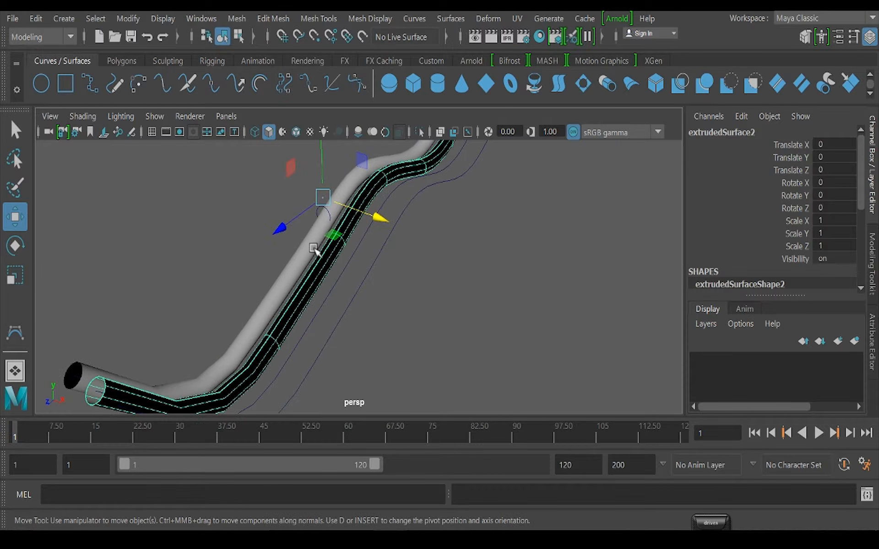
{"action": "left_click", "coordinate": [222, 217]}
{"action": "left_click", "coordinate": [320, 209]}
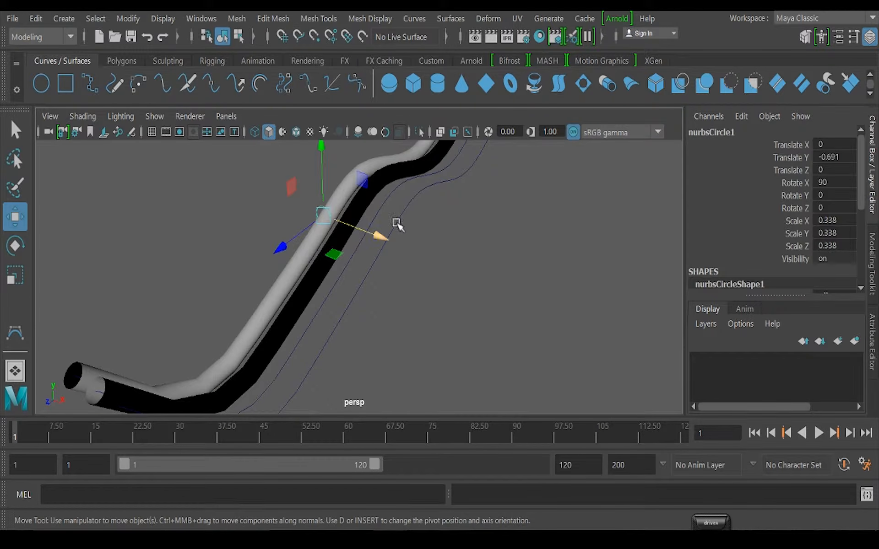
{"action": "left_click", "coordinate": [396, 224]}
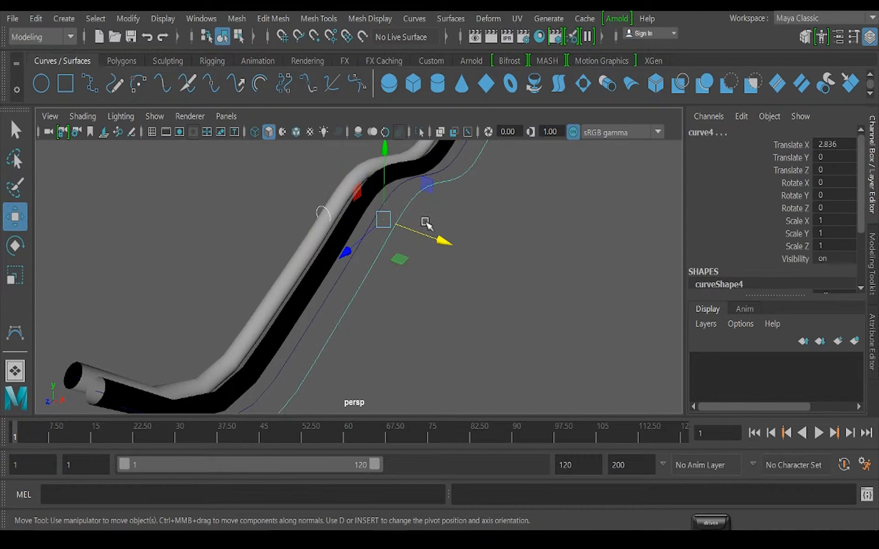
{"action": "left_click", "coordinate": [350, 292]}
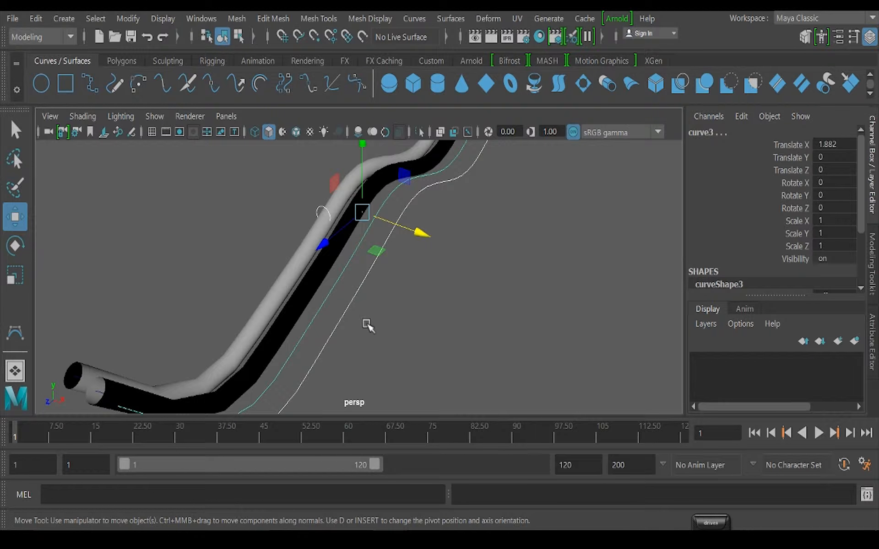
{"action": "key", "text": "g"}
{"action": "key", "text": "ctrl+z"}
{"action": "left_click", "coordinate": [352, 294], "text": "shift"}
{"action": "key", "text": "g"}
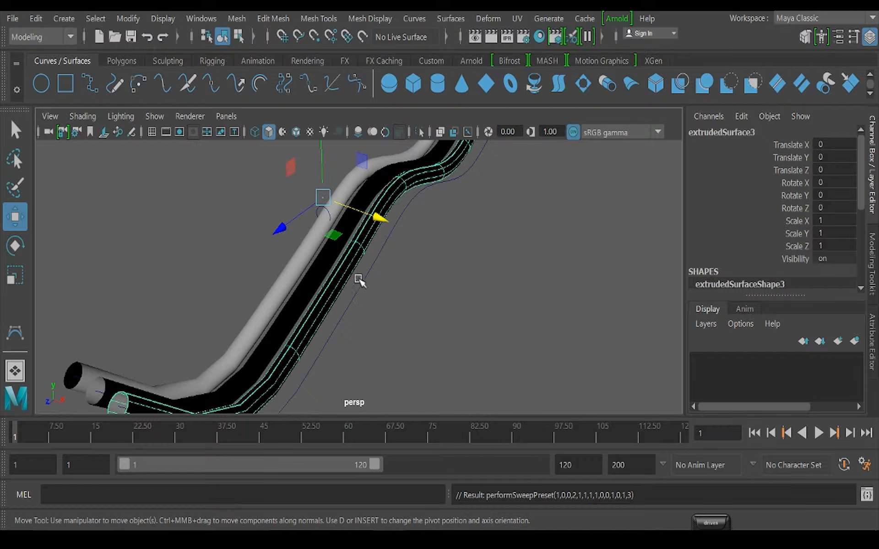
Extrude the profile circle along the outermost duplicate curve with the same extrude settings
{"action": "left_click", "coordinate": [217, 192]}
{"action": "left_click", "coordinate": [319, 208]}
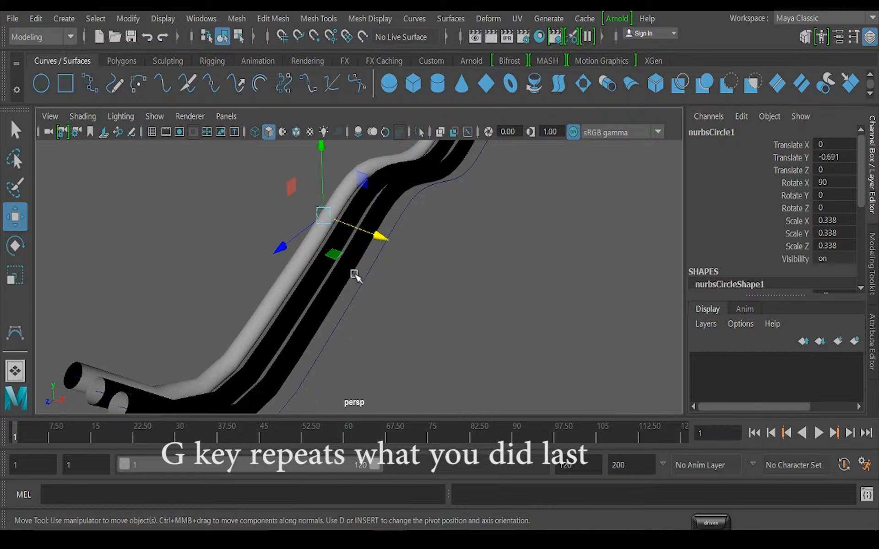
{"action": "left_click", "coordinate": [368, 270], "text": "shift"}
{"action": "key", "text": "g"}
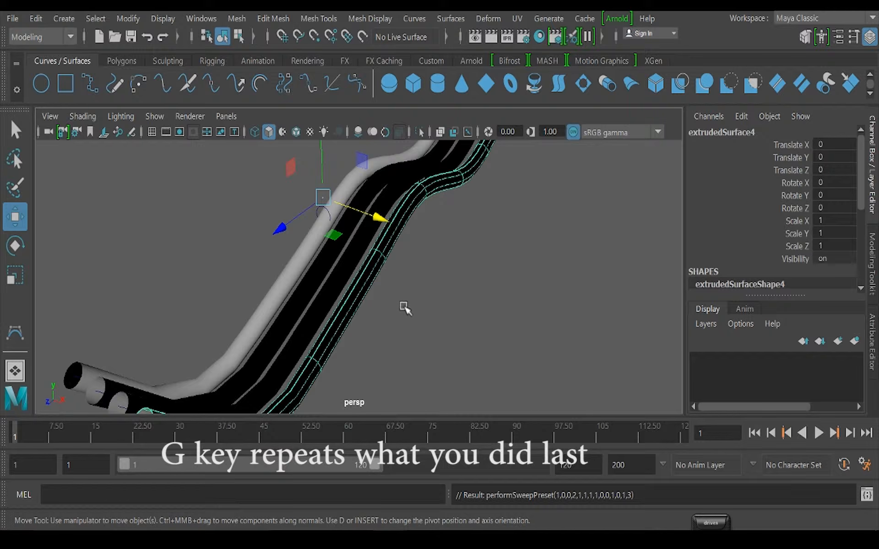
Review the style, pivot and orientation settings in the Extrude options, and close them
{"action": "left_click_drag", "start_coordinate": [404, 307], "coordinate": [378, 290], "text": "alt"}
{"action": "scroll", "coordinate": [378, 290], "scroll_direction": "up", "scroll_amount": 2}
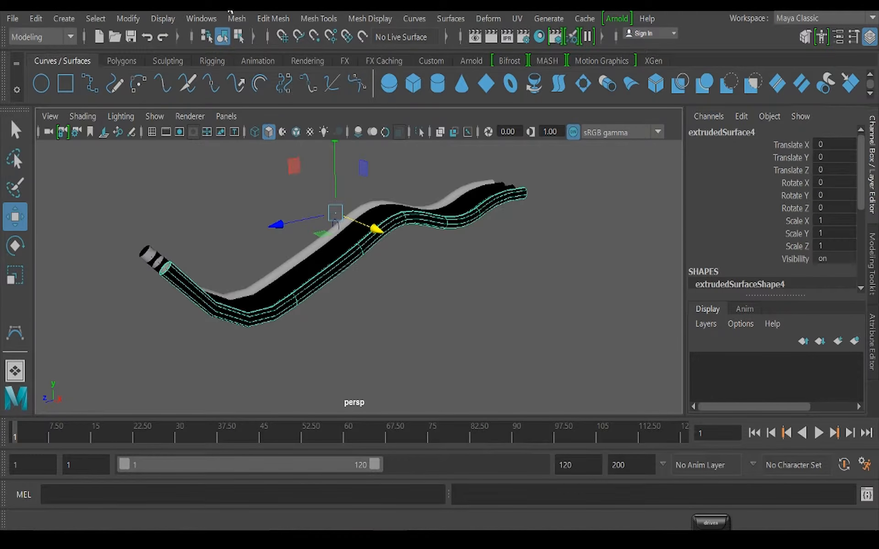
{"action": "left_click", "coordinate": [64, 19]}
{"action": "mouse_move", "coordinate": [449, 18]}
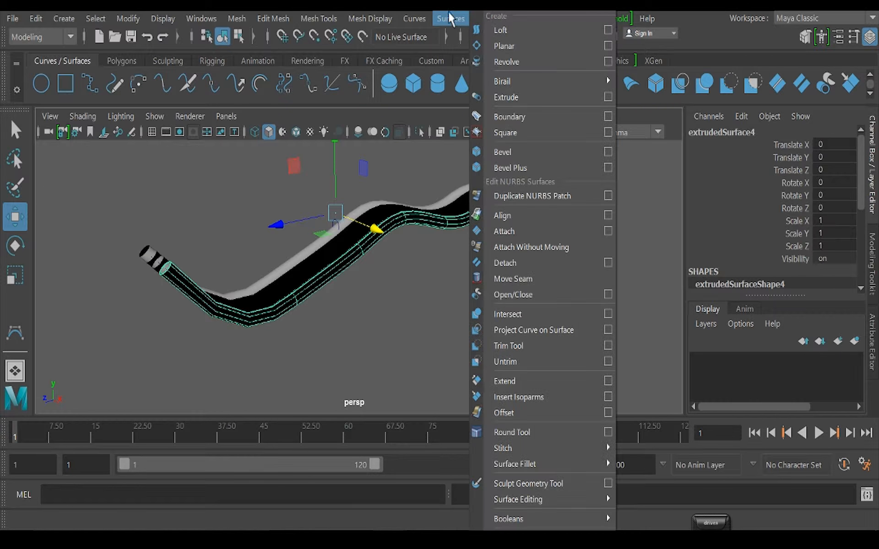
{"action": "left_click", "coordinate": [607, 97]}
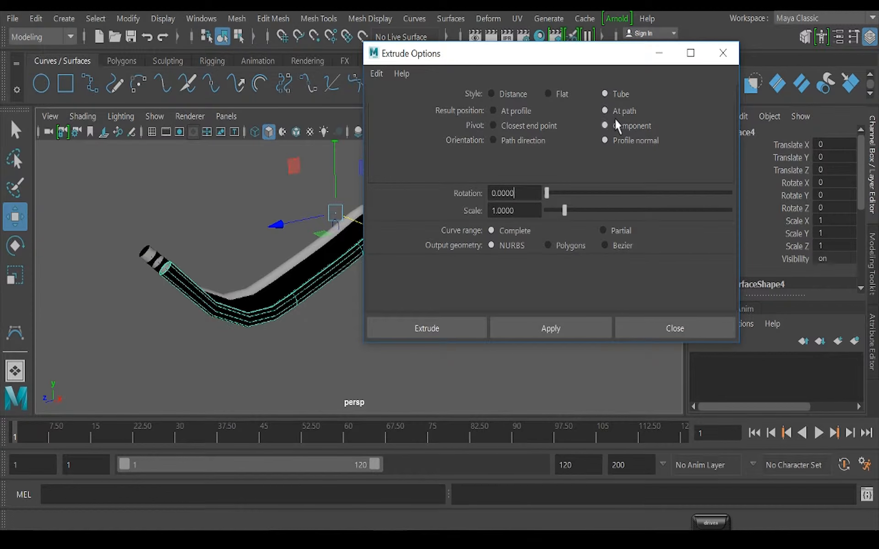
{"action": "left_click", "coordinate": [681, 330]}
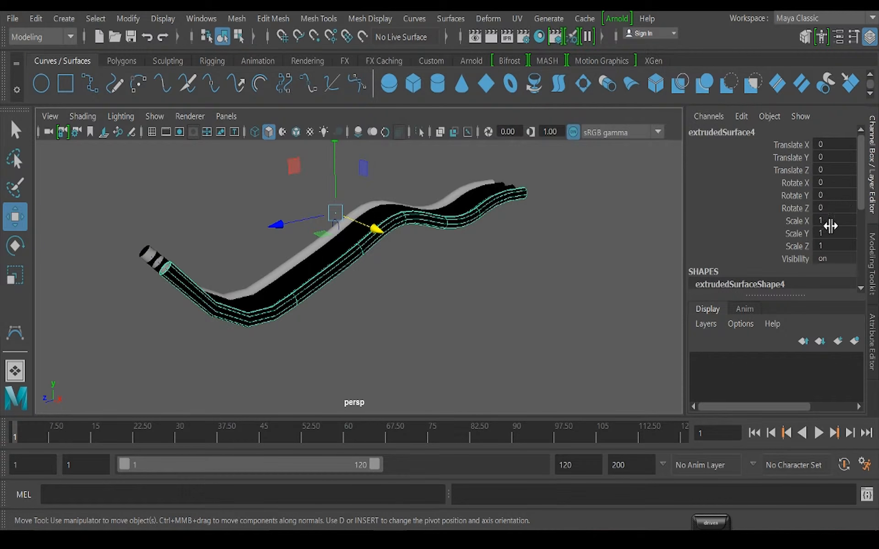
Reverse the surface direction of the three black duplicate tubes, and deselect them
{"action": "left_click_drag", "start_coordinate": [294, 296], "coordinate": [372, 284], "text": "alt"}
{"action": "scroll", "coordinate": [373, 285], "scroll_direction": "up", "scroll_amount": 3}
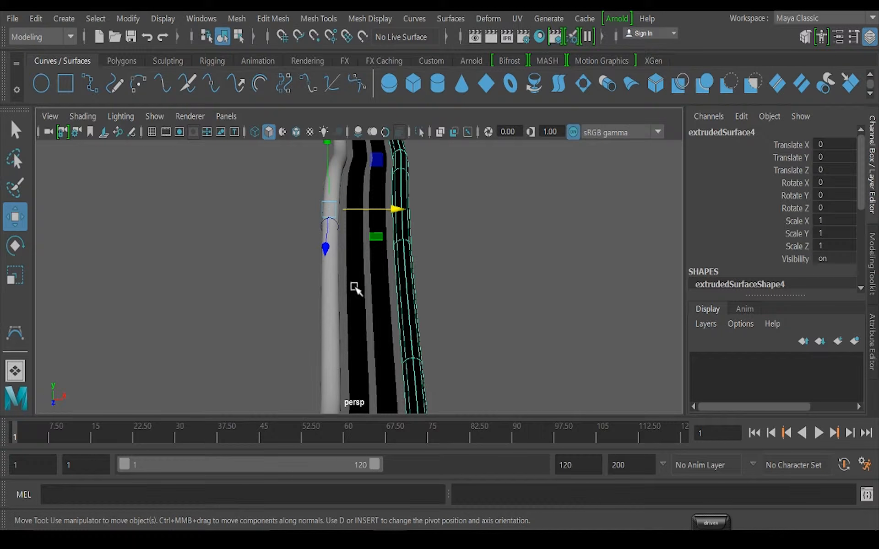
{"action": "left_click", "coordinate": [356, 288]}
{"action": "left_click", "coordinate": [384, 300], "text": "shift"}
{"action": "left_click", "coordinate": [410, 299], "text": "shift"}
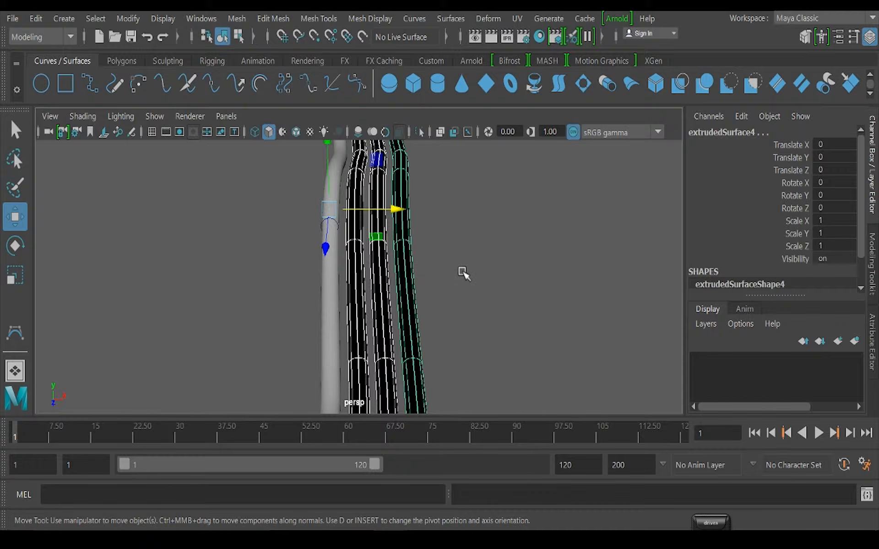
{"action": "left_click", "coordinate": [437, 21]}
{"action": "left_click", "coordinate": [503, 430]}
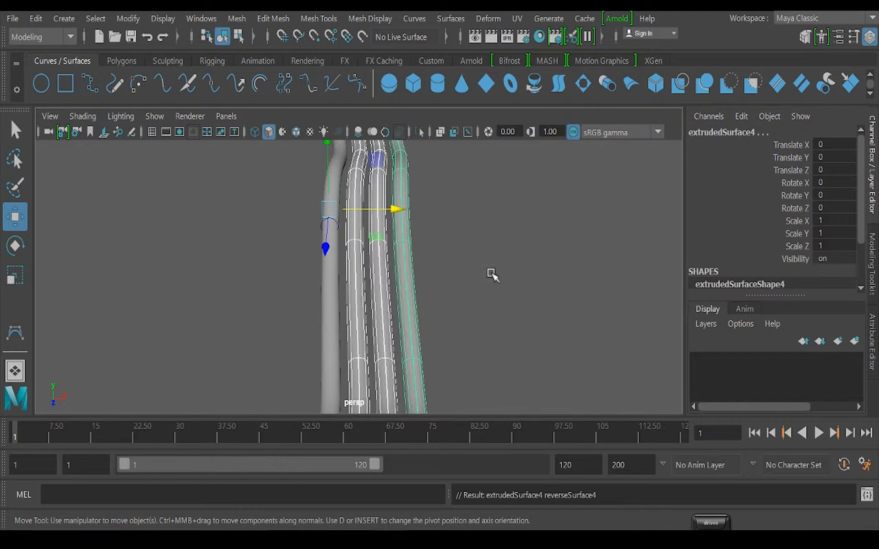
{"action": "left_click", "coordinate": [489, 274]}
{"action": "left_click_drag", "start_coordinate": [490, 274], "coordinate": [431, 276], "text": "alt"}
{"action": "scroll", "coordinate": [350, 344], "scroll_direction": "down", "scroll_amount": 3}
{"action": "scroll", "coordinate": [319, 341], "scroll_direction": "up", "scroll_amount": 3}
{"action": "left_click_drag", "start_coordinate": [350, 345], "coordinate": [392, 339], "text": "alt"}
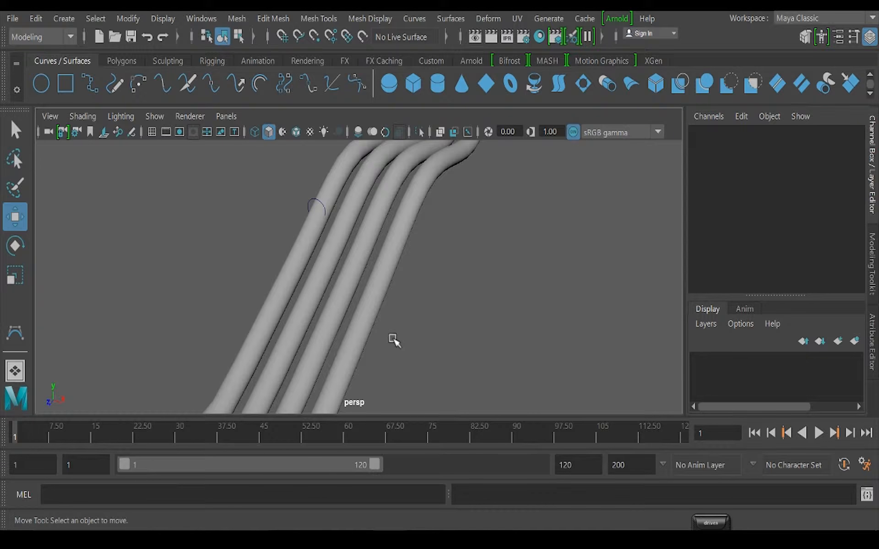
{"action": "left_click", "coordinate": [378, 259]}
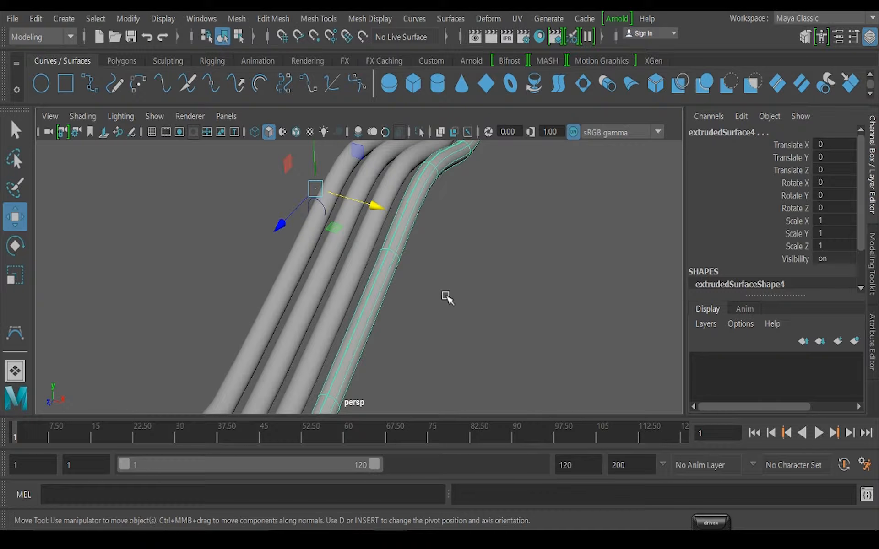
{"action": "left_click", "coordinate": [384, 318]}
{"action": "right_click", "coordinate": [458, 145]}
{"action": "right_click_drag", "start_coordinate": [448, 117], "coordinate": [451, 198]}
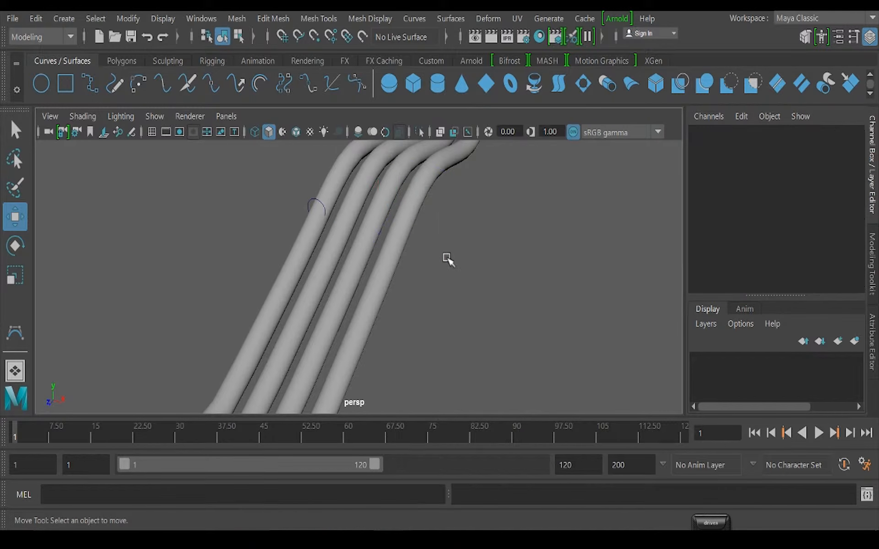
{"action": "scroll", "coordinate": [417, 294], "scroll_direction": "down", "scroll_amount": 5}
{"action": "left_click_drag", "start_coordinate": [417, 294], "coordinate": [373, 267], "text": "alt"}
{"action": "left_click", "coordinate": [358, 259]}
{"action": "left_click_drag", "start_coordinate": [420, 304], "coordinate": [428, 294], "text": "alt"}
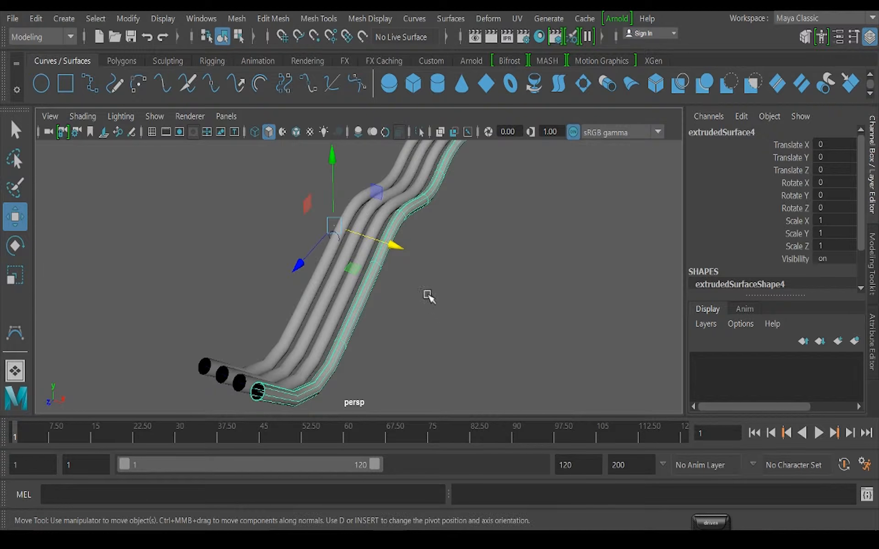
{"action": "key", "text": "ctrl+z"}
Bend the outermost tube by moving control vertices of its path curve, using wireframe display to reach them, and return to shaded display
{"action": "key", "text": "4"}
{"action": "scroll", "coordinate": [426, 293], "scroll_direction": "up", "scroll_amount": 3}
{"action": "scroll", "coordinate": [419, 282], "scroll_direction": "down", "scroll_amount": 3}
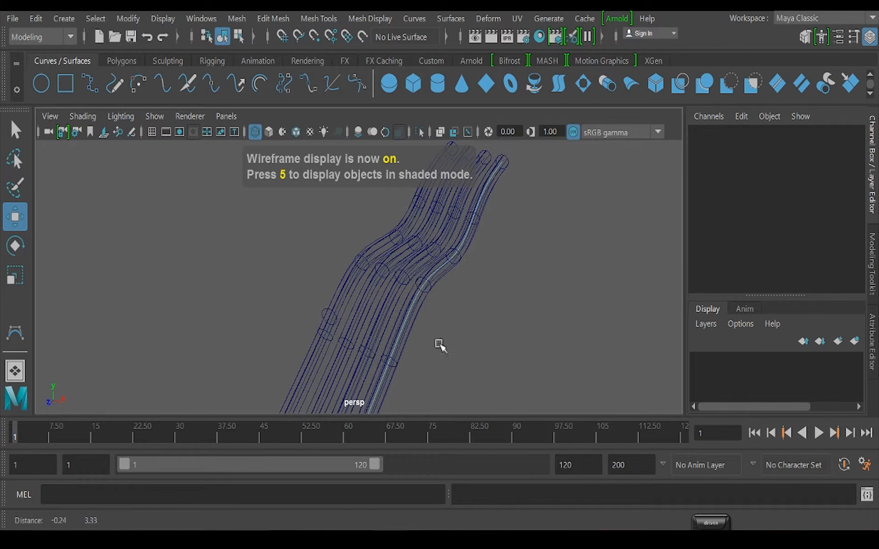
{"action": "left_click_drag", "start_coordinate": [396, 265], "coordinate": [502, 320]}
{"action": "key", "text": "ctrl+z"}
{"action": "right_click_drag", "start_coordinate": [423, 284], "coordinate": [366, 285]}
{"action": "left_click_drag", "start_coordinate": [402, 261], "coordinate": [434, 295]}
{"action": "key", "text": "5"}
{"action": "mouse_move", "coordinate": [400, 348]}
{"action": "left_mouse_down", "text": "alt"}
{"action": "mouse_move", "coordinate": [433, 337]}
{"action": "mouse_move", "coordinate": [419, 264]}
{"action": "mouse_move", "coordinate": [405, 246]}
{"action": "mouse_move", "coordinate": [490, 354]}
{"action": "mouse_move", "coordinate": [419, 339]}
{"action": "mouse_move", "coordinate": [447, 329]}
{"action": "mouse_move", "coordinate": [428, 351]}
{"action": "left_mouse_up", "text": "alt"}
{"action": "left_click_drag", "start_coordinate": [395, 285], "coordinate": [236, 298], "text": "alt"}
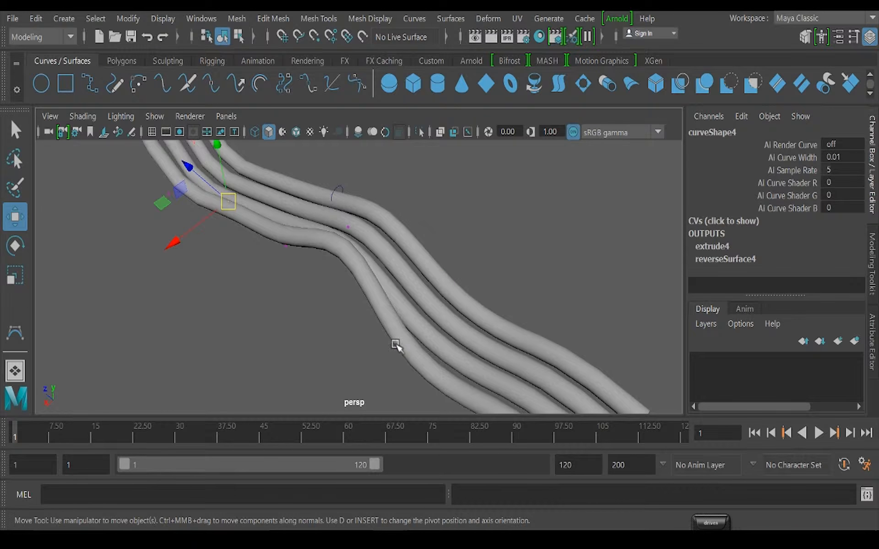
{"action": "left_click_drag", "start_coordinate": [398, 349], "coordinate": [390, 287], "text": "alt"}
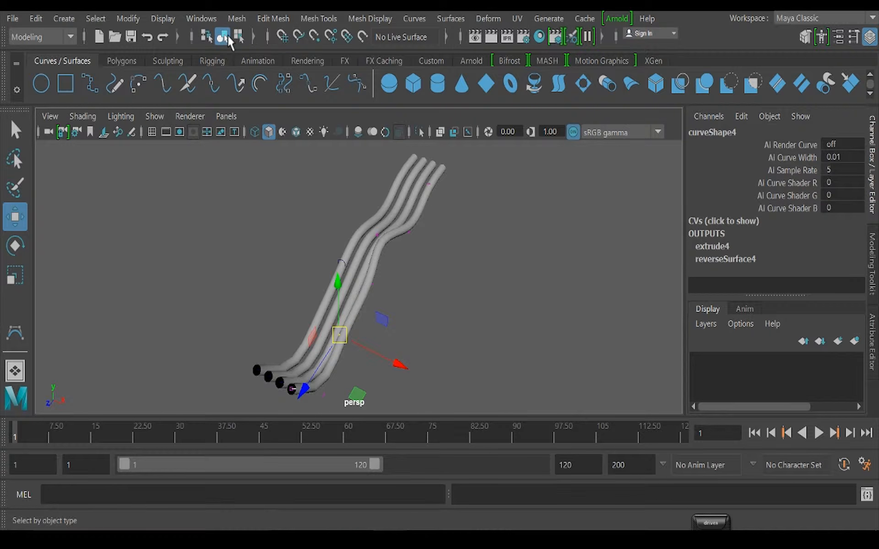
Return to object selection and delete all the tubes and curves from the scene
{"action": "left_click", "coordinate": [238, 36]}
{"action": "left_click", "coordinate": [222, 35]}
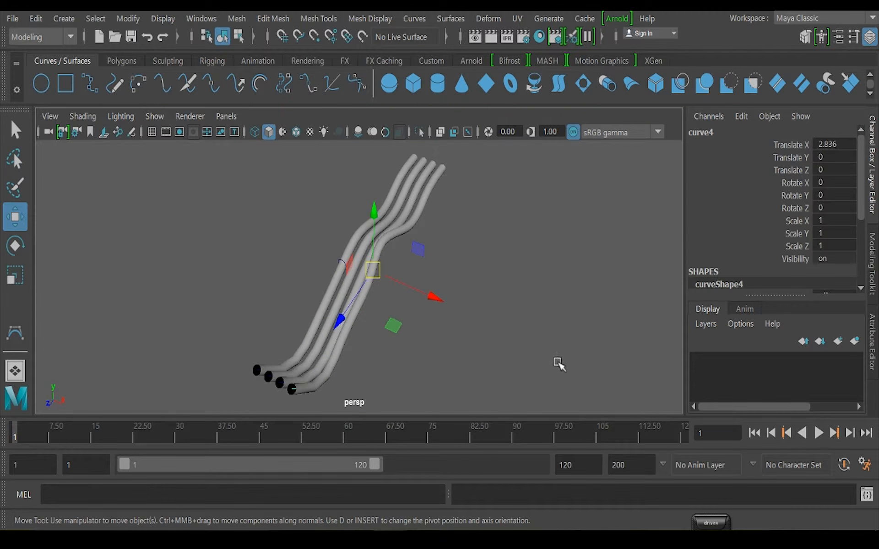
{"action": "left_click_drag", "start_coordinate": [557, 363], "coordinate": [551, 352]}
{"action": "key", "text": "Delete"}
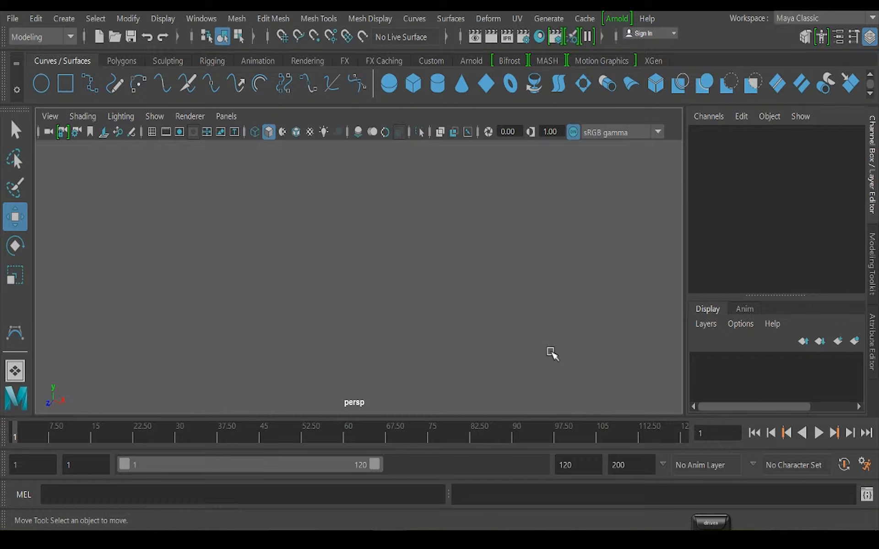
Create a NURBS circle at the origin
{"action": "left_click", "coordinate": [62, 19]}
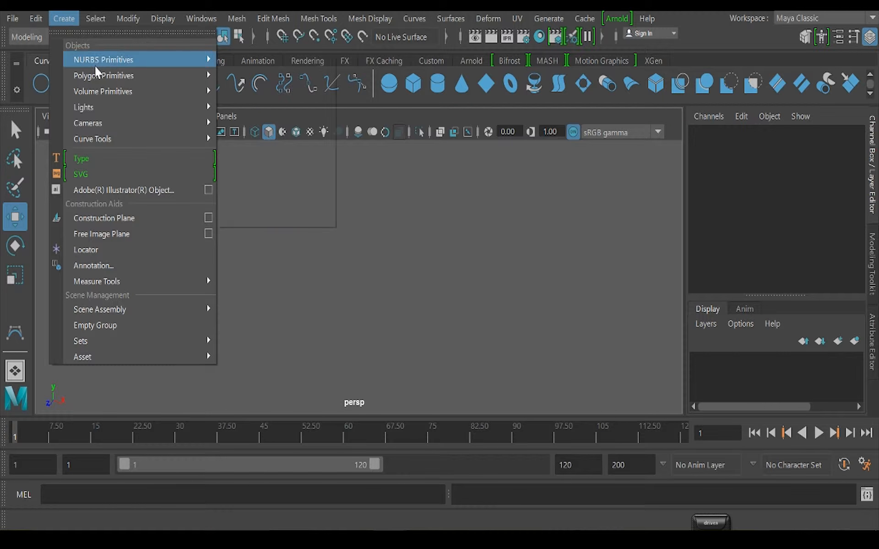
{"action": "mouse_move", "coordinate": [94, 63]}
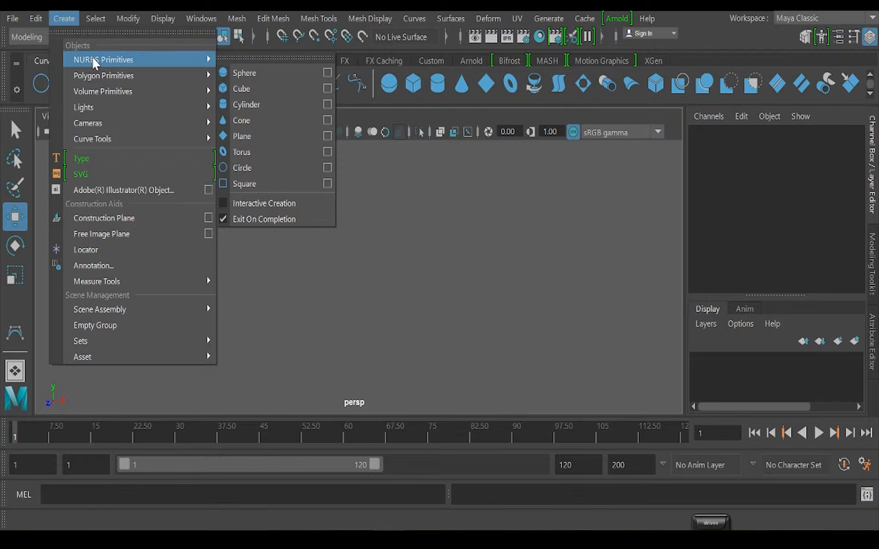
{"action": "left_click", "coordinate": [243, 168]}
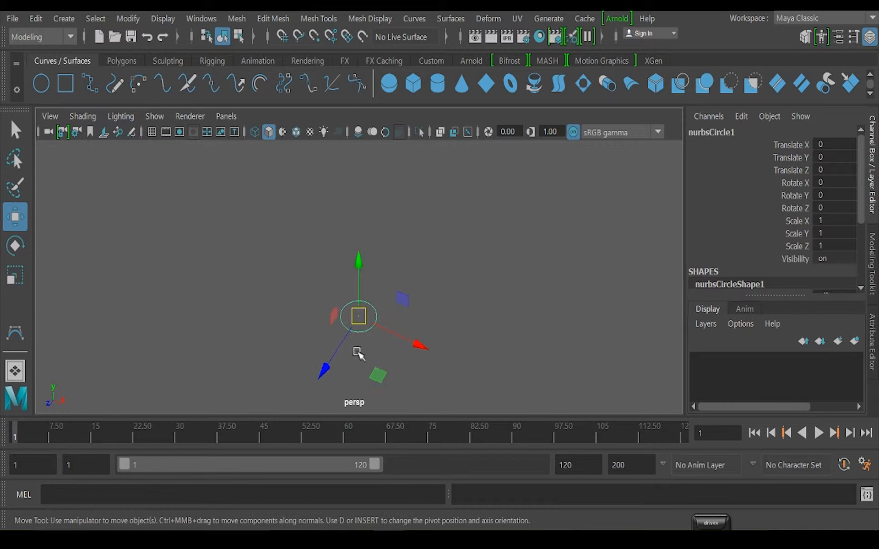
Duplicate the circle three times and stack the copies above it at Translate Y 2.777, 7.168 and 9.872
{"action": "key", "text": "ctrl+d"}
{"action": "key", "text": "ctrl+d"}
{"action": "left_click_drag", "start_coordinate": [359, 259], "coordinate": [358, 137]}
{"action": "key", "text": "ctrl+d"}
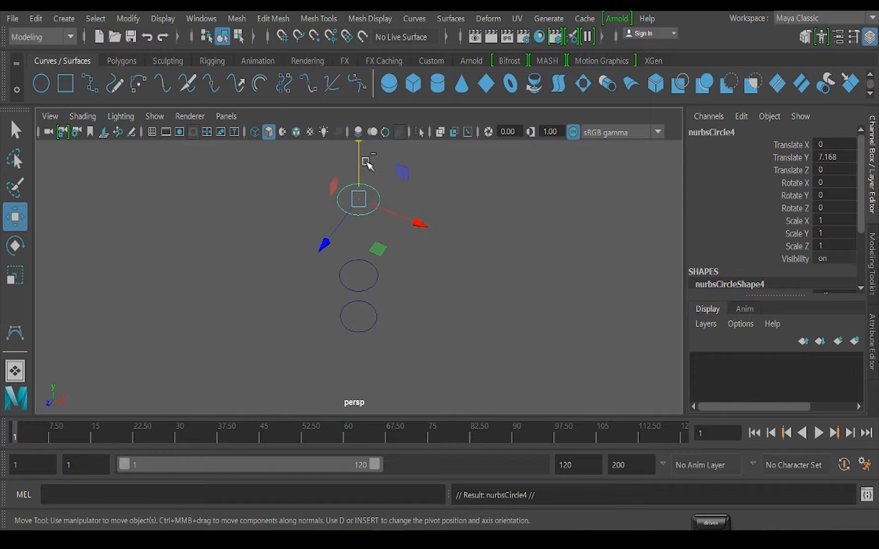
{"action": "left_click_drag", "start_coordinate": [355, 173], "coordinate": [359, 110]}
{"action": "scroll", "coordinate": [322, 306], "scroll_direction": "down", "scroll_amount": 3}
{"action": "left_click_drag", "start_coordinate": [322, 305], "coordinate": [353, 265], "text": "alt"}
{"action": "scroll", "coordinate": [352, 265], "scroll_direction": "up", "scroll_amount": 3}
{"action": "middle_click_drag", "start_coordinate": [394, 254], "coordinate": [331, 353], "text": "alt"}
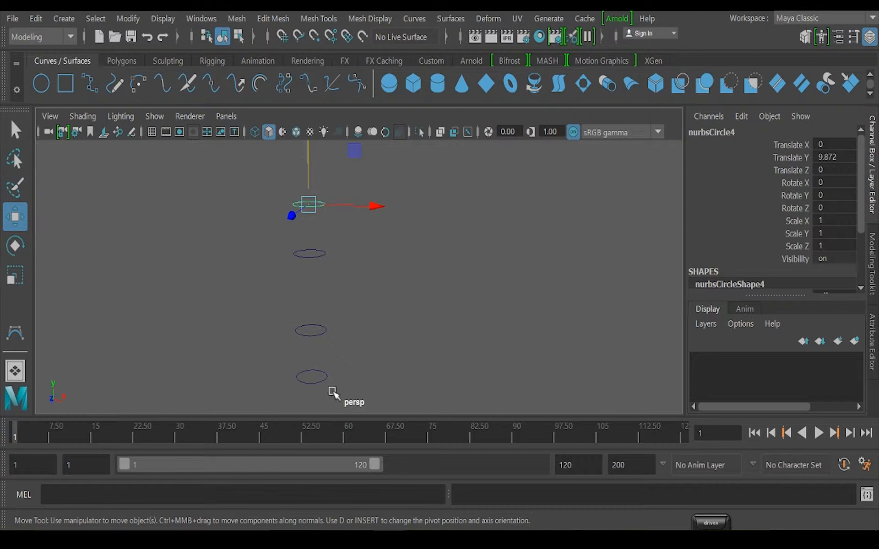
Move the topmost circle freely up to Translate Y 11, shifting it slightly to X -0.505 and Z -0.619
{"action": "middle_click_drag", "start_coordinate": [345, 288], "coordinate": [364, 273], "text": "alt"}
{"action": "left_click_drag", "start_coordinate": [405, 268], "coordinate": [467, 269], "text": "alt"}
{"action": "scroll", "coordinate": [421, 294], "scroll_direction": "down", "scroll_amount": 3}
{"action": "middle_click_drag", "start_coordinate": [421, 294], "coordinate": [401, 282], "text": "alt"}
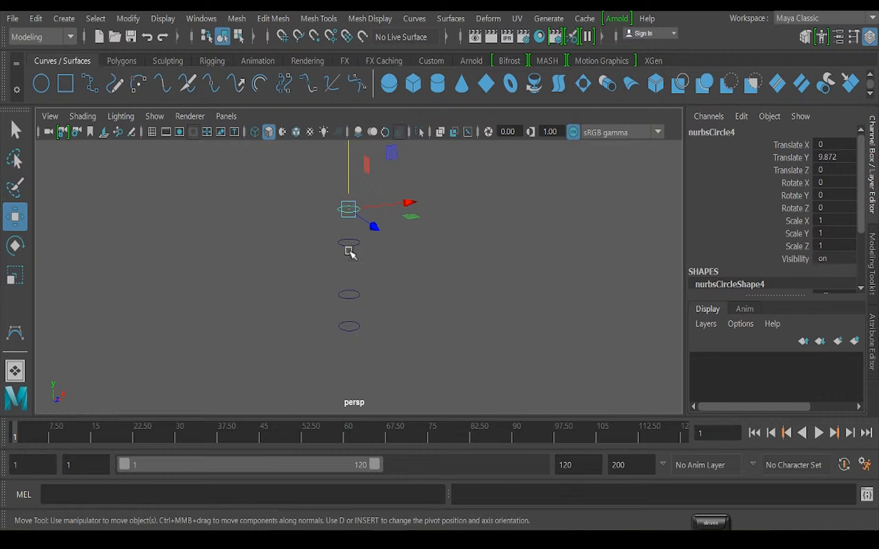
{"action": "left_click_drag", "start_coordinate": [343, 216], "coordinate": [339, 192]}
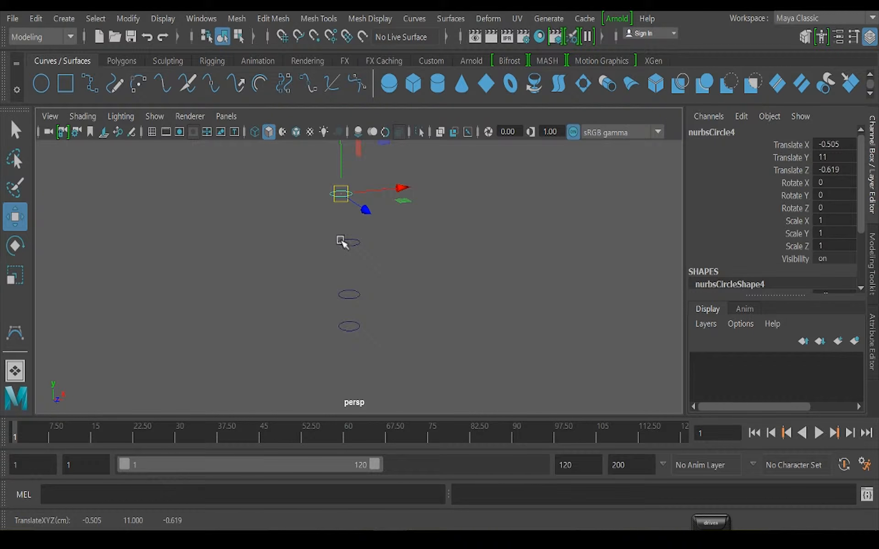
Scale the second circle from the top uniformly to about 3 and the one below it to 5.206
{"action": "left_click_drag", "start_coordinate": [336, 237], "coordinate": [384, 243]}
{"action": "key", "text": "r"}
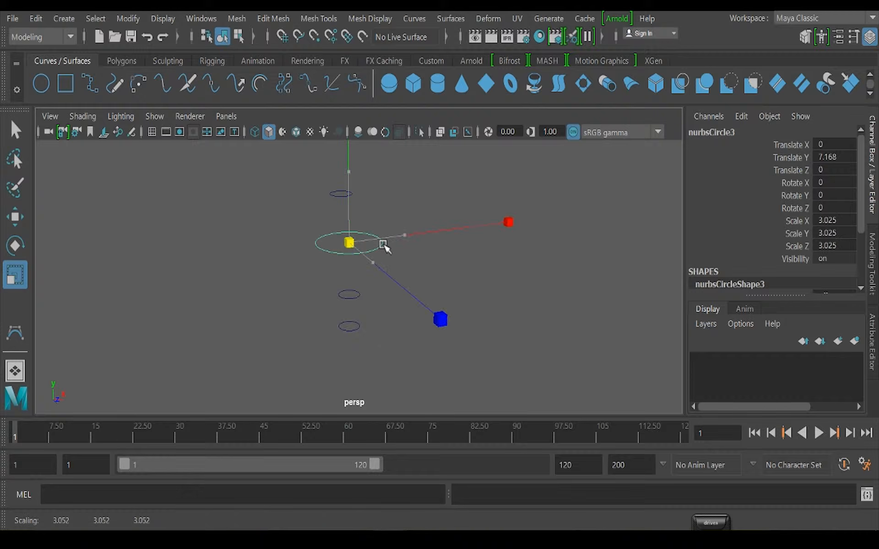
{"action": "left_click_drag", "start_coordinate": [339, 282], "coordinate": [355, 339]}
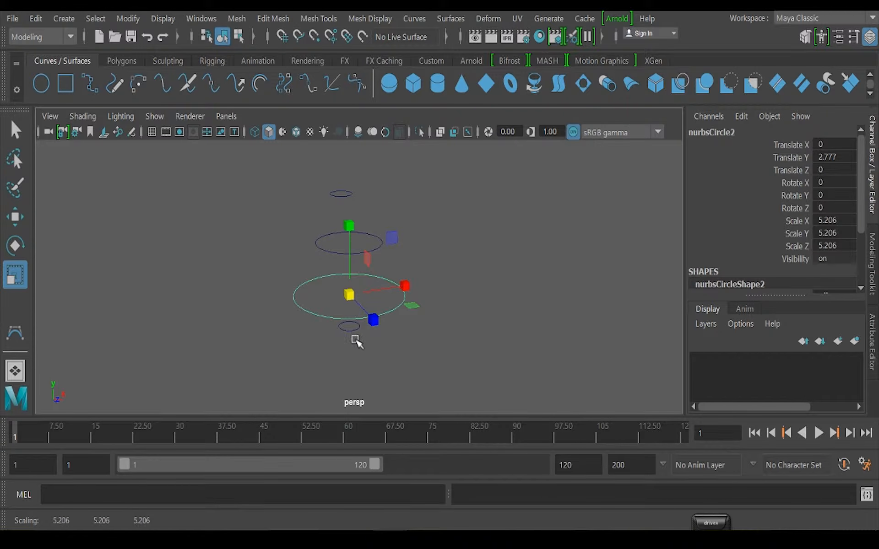
Duplicate the lowest circle and move the copy straight down to Translate Y -7.945
{"action": "middle_click_drag", "start_coordinate": [353, 337], "coordinate": [362, 287], "text": "alt"}
{"action": "left_click_drag", "start_coordinate": [362, 287], "coordinate": [381, 286], "text": "alt"}
{"action": "key", "text": "w"}
{"action": "left_click_drag", "start_coordinate": [370, 185], "coordinate": [398, 265]}
Scale the circle at the origin uniformly to 2.394 and lower it to between the widest and the lowest circles
{"action": "left_click", "coordinate": [400, 269]}
{"action": "key", "text": "r"}
{"action": "key", "text": "w"}
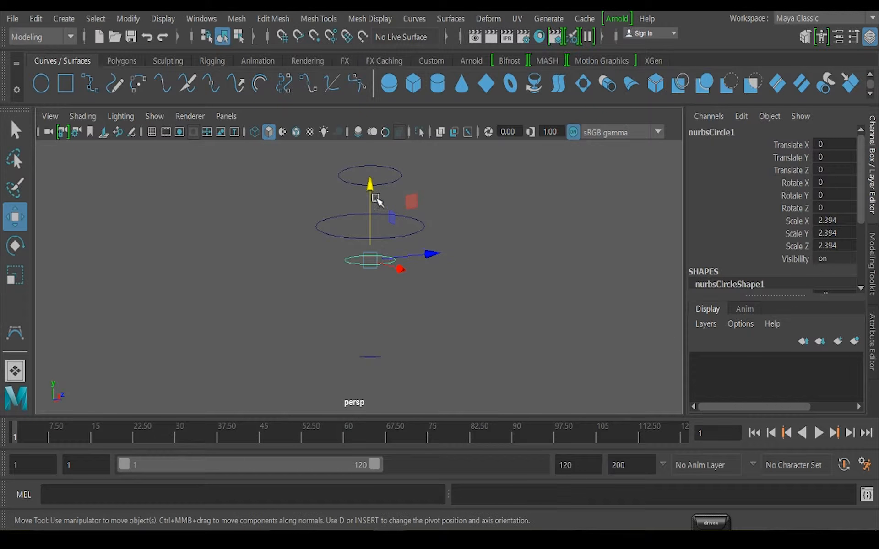
{"action": "left_click_drag", "start_coordinate": [376, 198], "coordinate": [410, 280]}
{"action": "scroll", "coordinate": [388, 270], "scroll_direction": "down", "scroll_amount": 4}
{"action": "scroll", "coordinate": [410, 280], "scroll_direction": "up", "scroll_amount": 3}
{"action": "left_click", "coordinate": [472, 235]}
{"action": "middle_click_drag", "start_coordinate": [461, 230], "coordinate": [448, 243], "text": "alt"}
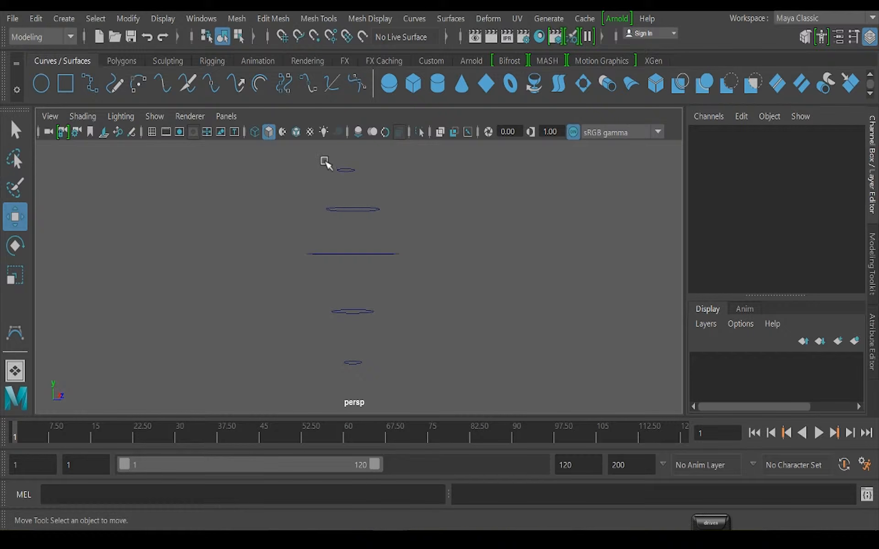
Loft a surface through all five stacked NURBS circles
{"action": "left_click_drag", "start_coordinate": [325, 162], "coordinate": [408, 373]}
{"action": "scroll", "coordinate": [426, 360], "scroll_direction": "down", "scroll_amount": 2}
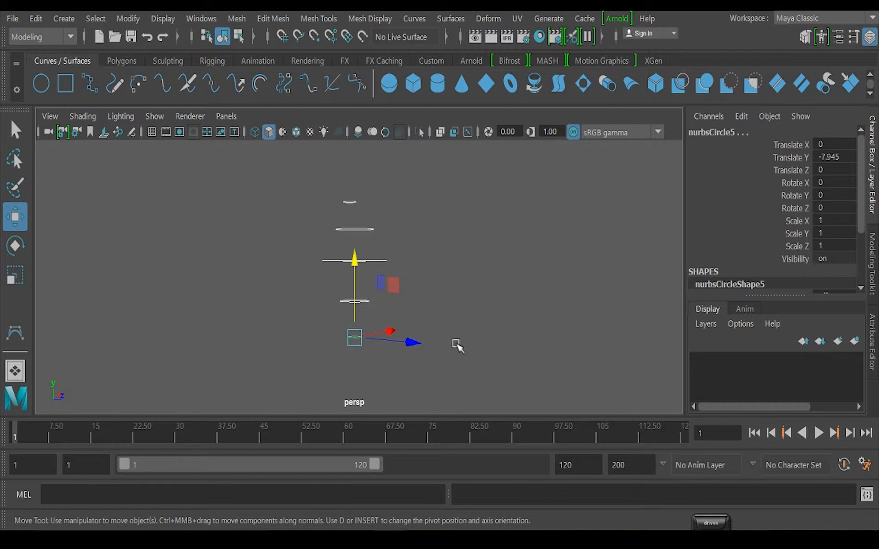
{"action": "left_click", "coordinate": [450, 18]}
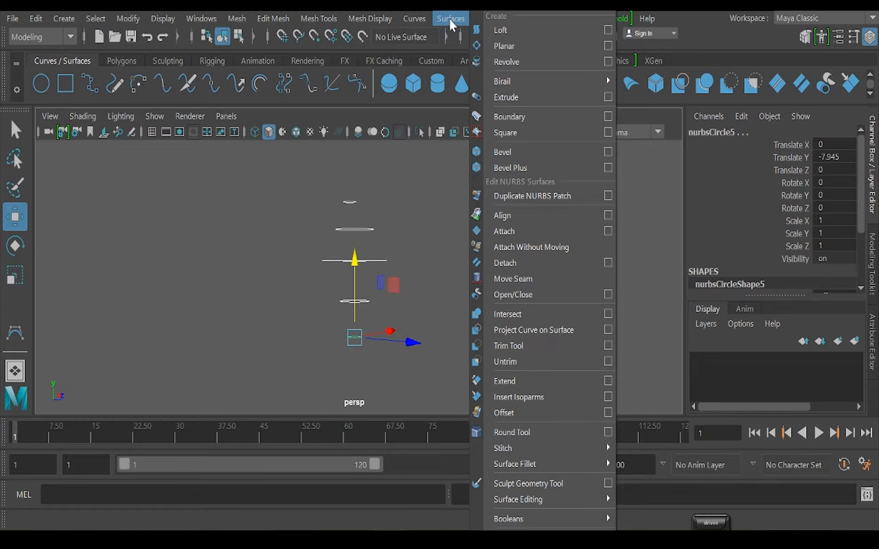
{"action": "left_click", "coordinate": [510, 29]}
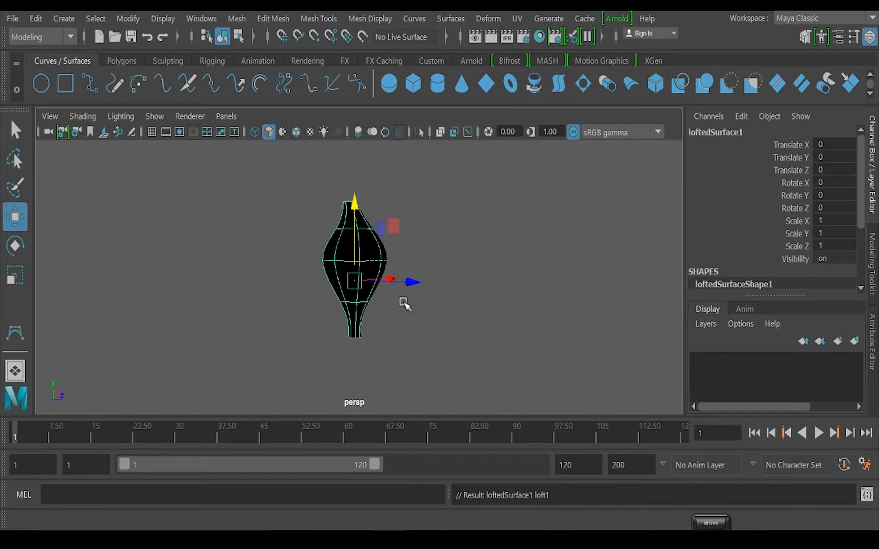
{"action": "left_click_drag", "start_coordinate": [402, 304], "coordinate": [379, 324], "text": "alt"}
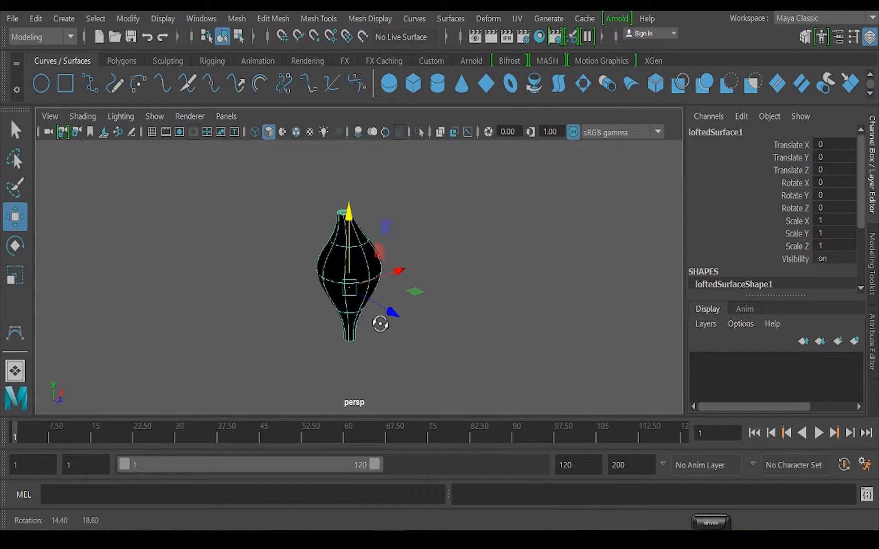
{"action": "left_click_drag", "start_coordinate": [485, 232], "coordinate": [449, 248], "text": "alt"}
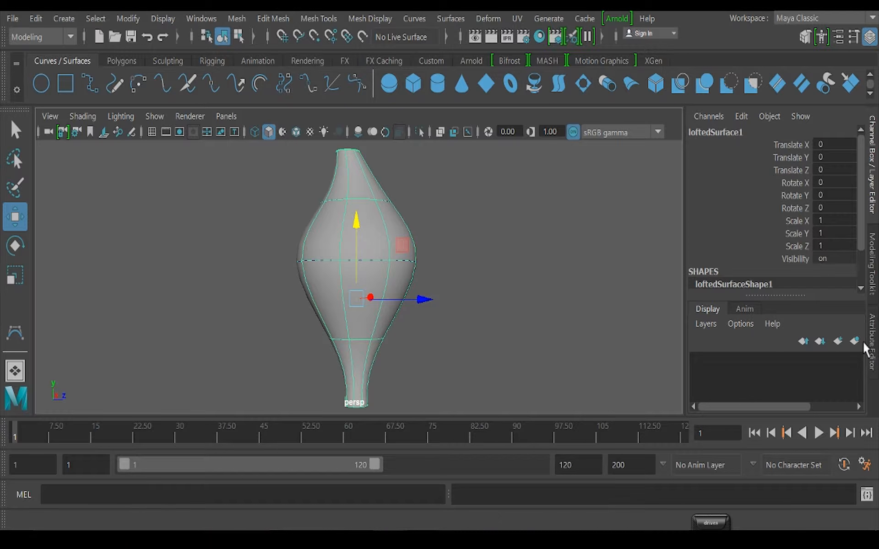
Create a display layer containing the lofted surface and rename it thing
{"action": "left_click", "coordinate": [450, 216]}
{"action": "left_click", "coordinate": [394, 212]}
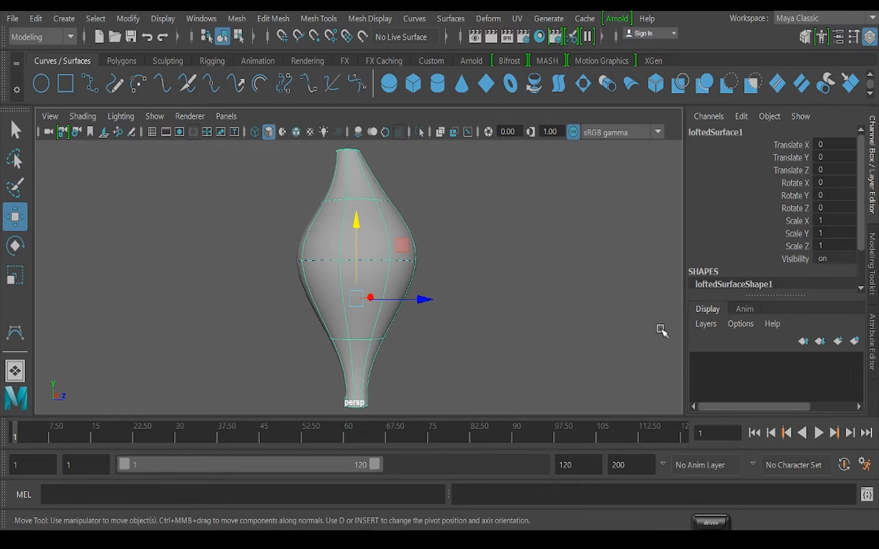
{"action": "left_click", "coordinate": [854, 341]}
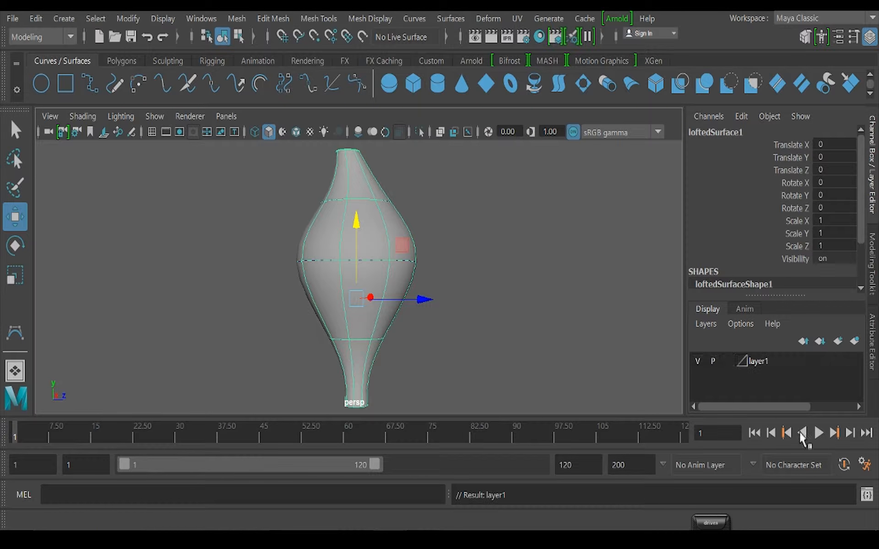
{"action": "double_click", "coordinate": [760, 361]}
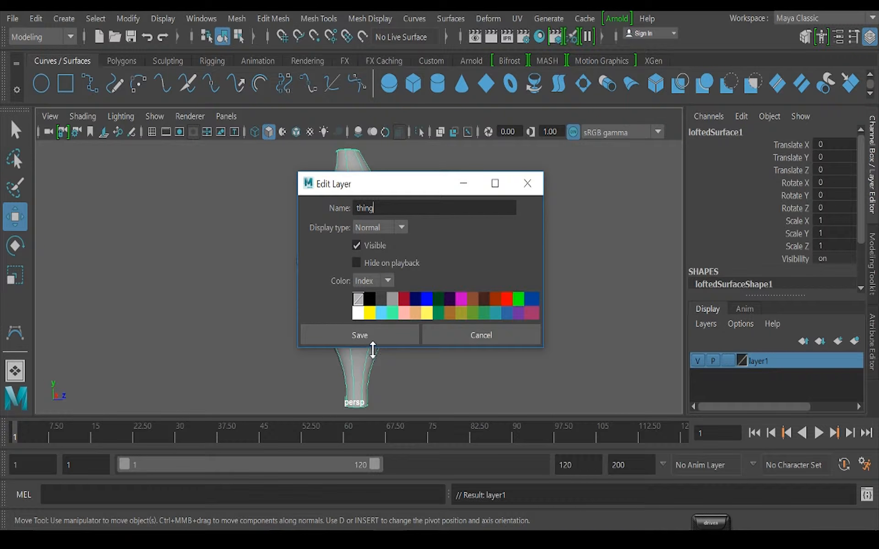
{"action": "left_click", "coordinate": [364, 335]}
Set the thing layer to Reference and test selecting the circles and the surface in the viewport
{"action": "left_click_drag", "start_coordinate": [418, 271], "coordinate": [439, 290], "text": "alt"}
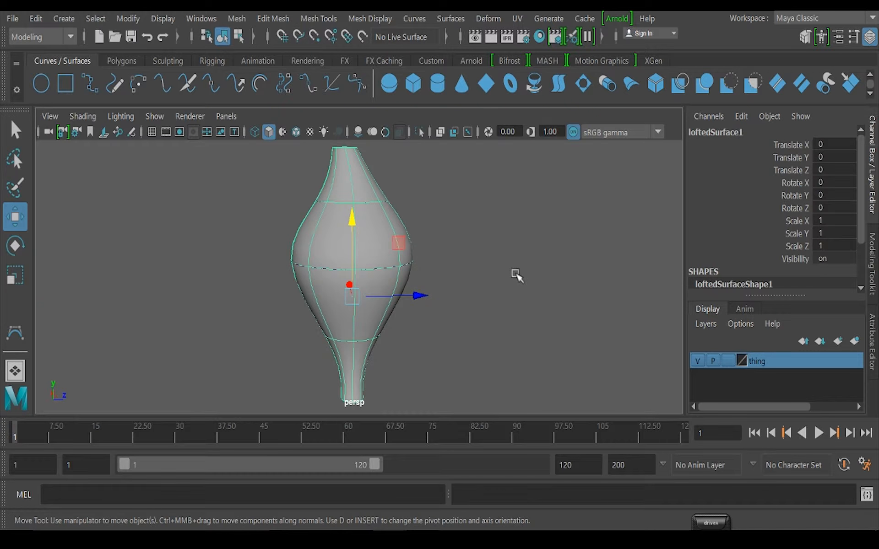
{"action": "left_click", "coordinate": [727, 362]}
{"action": "left_click", "coordinate": [728, 362]}
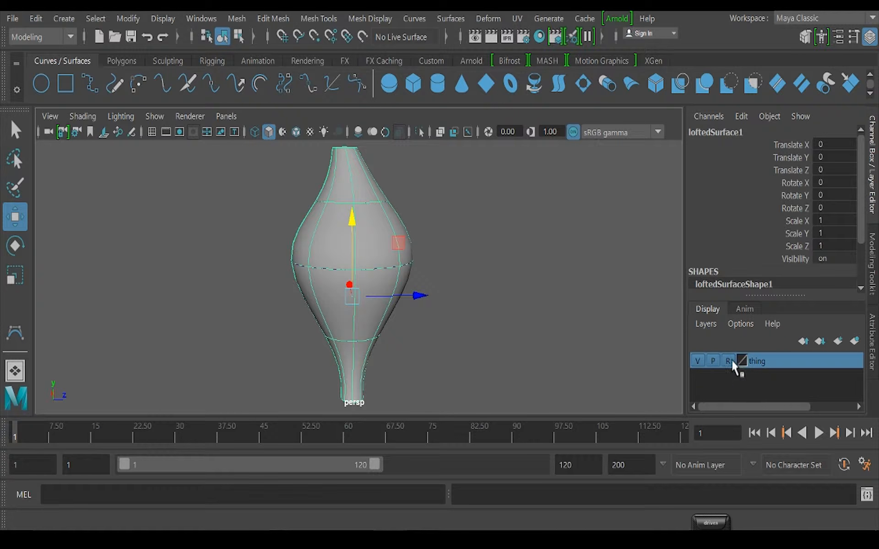
{"action": "left_click", "coordinate": [445, 231]}
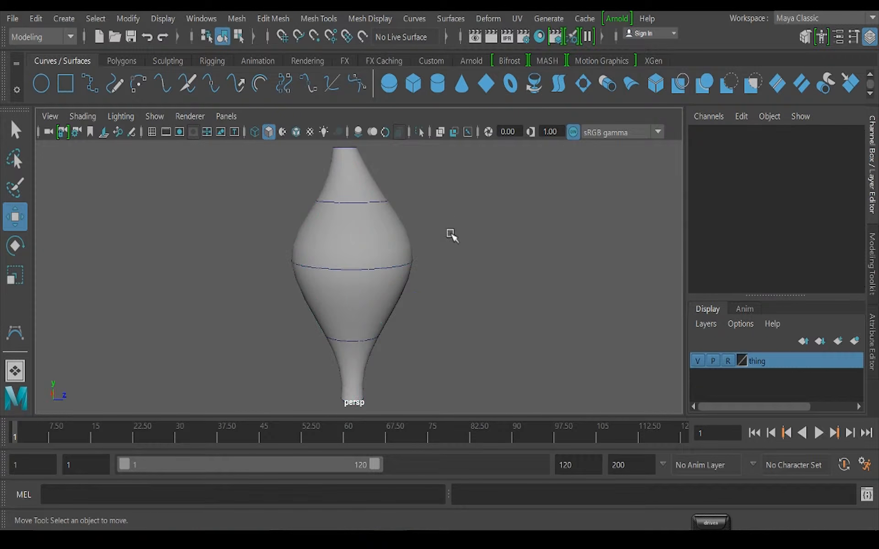
{"action": "left_click_drag", "start_coordinate": [469, 188], "coordinate": [71, 281]}
{"action": "left_click_drag", "start_coordinate": [160, 245], "coordinate": [403, 326]}
{"action": "left_click", "coordinate": [355, 238]}
Try the Template display on the thing layer, select the widest circle, and return the layer to Reference
{"action": "left_click", "coordinate": [728, 361]}
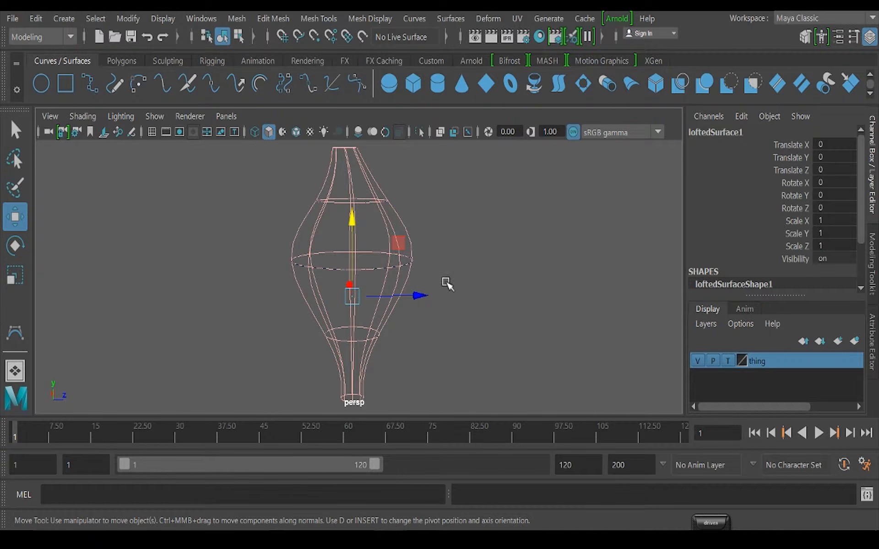
{"action": "left_click_drag", "start_coordinate": [430, 232], "coordinate": [350, 311]}
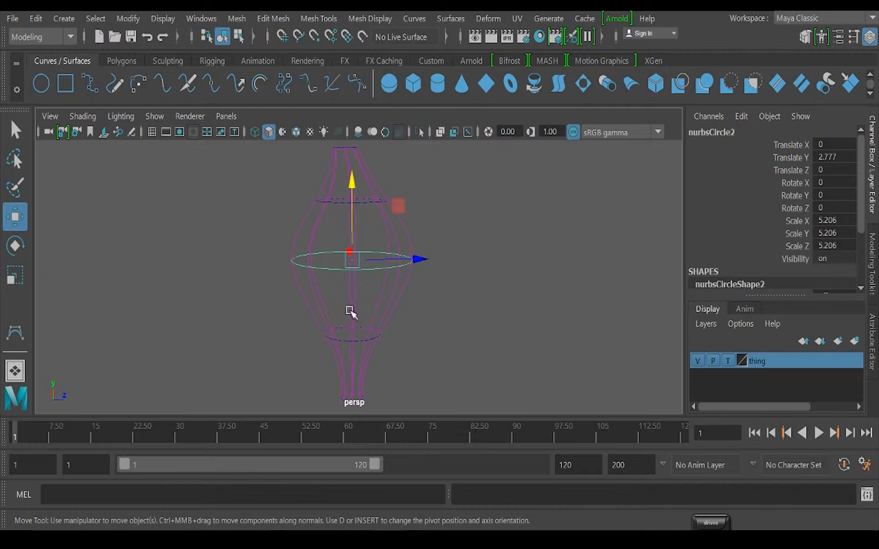
{"action": "left_click", "coordinate": [727, 361]}
{"action": "left_click", "coordinate": [387, 247]}
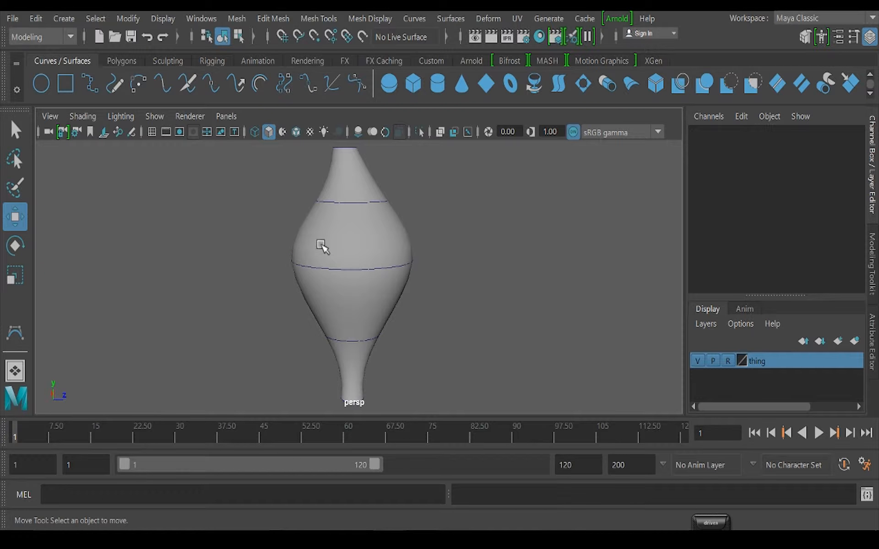
Scale the second circle from the top uniformly to 2.903 and move it to Translate X -0.306, Y 6.361, Z 3.06
{"action": "left_click_drag", "start_coordinate": [280, 249], "coordinate": [419, 310]}
{"action": "left_click_drag", "start_coordinate": [274, 318], "coordinate": [464, 410]}
{"action": "left_click_drag", "start_coordinate": [254, 161], "coordinate": [414, 256]}
{"action": "key", "text": "r"}
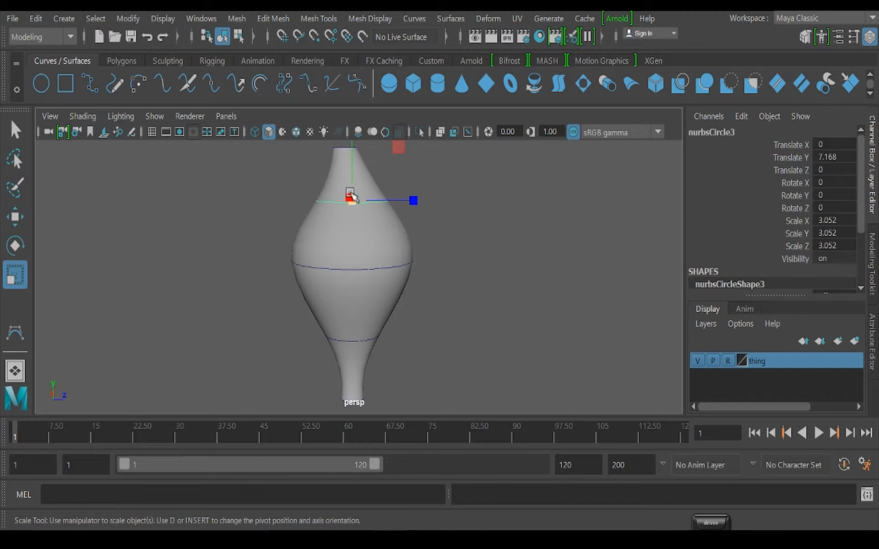
{"action": "left_click_drag", "start_coordinate": [357, 207], "coordinate": [392, 215]}
{"action": "key", "text": "w"}
Rotate the second circle from the top to Rotate X -27.628
{"action": "key", "text": "e"}
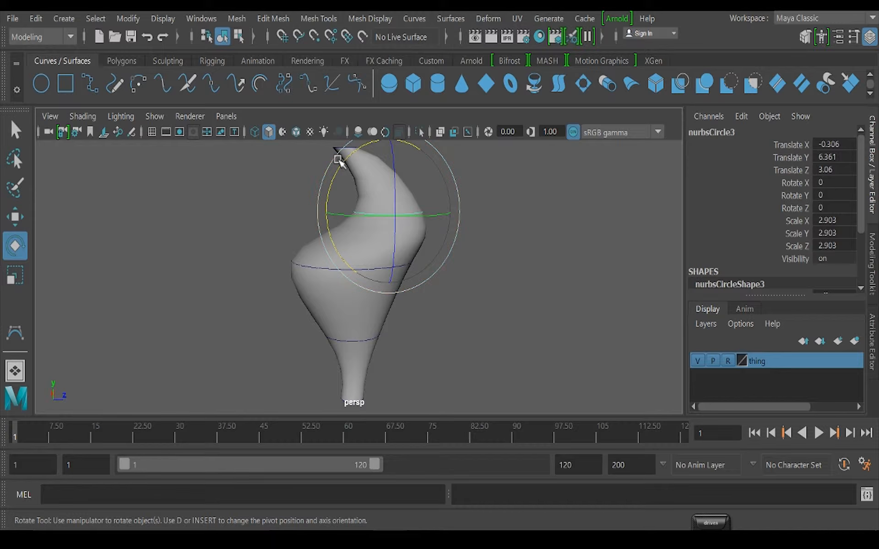
{"action": "left_click_drag", "start_coordinate": [337, 157], "coordinate": [402, 364]}
{"action": "right_click_drag", "start_coordinate": [402, 365], "coordinate": [438, 375], "text": "alt"}
{"action": "middle_click_drag", "start_coordinate": [438, 375], "coordinate": [428, 332], "text": "alt"}
{"action": "left_click_drag", "start_coordinate": [315, 278], "coordinate": [312, 270], "text": "alt"}
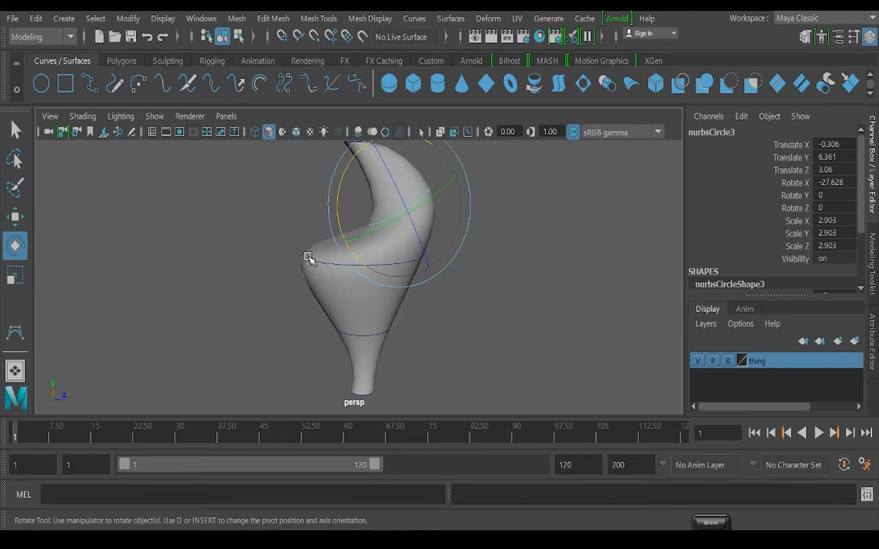
Tilt the widest circle to Rotate X 6.835 and scale it uniformly to 6.438
{"action": "left_click", "coordinate": [306, 255]}
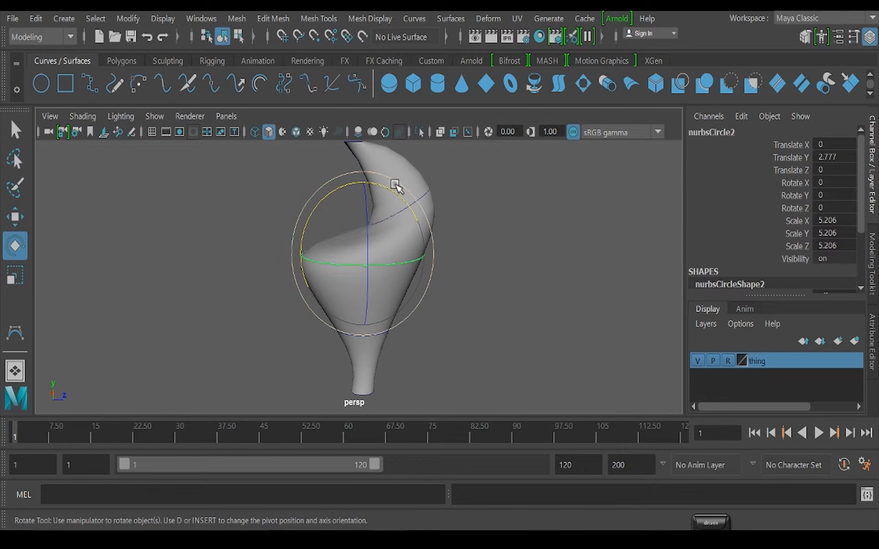
{"action": "mouse_move", "coordinate": [390, 188]}
{"action": "left_mouse_down"}
{"action": "mouse_move", "coordinate": [432, 229]}
{"action": "mouse_move", "coordinate": [374, 180]}
{"action": "mouse_move", "coordinate": [402, 190]}
{"action": "left_mouse_up"}
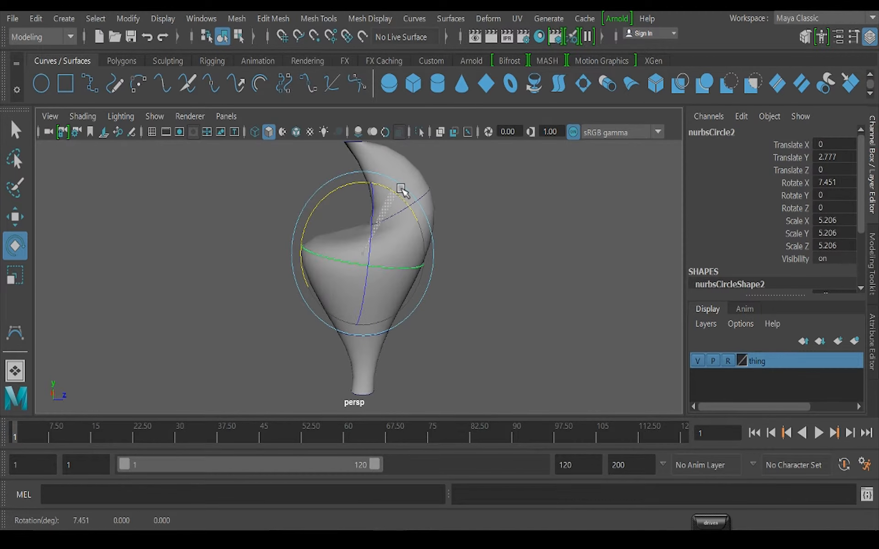
{"action": "key", "text": "r"}
{"action": "left_click_drag", "start_coordinate": [360, 257], "coordinate": [397, 258]}
{"action": "left_click_drag", "start_coordinate": [320, 303], "coordinate": [460, 309], "text": "alt"}
{"action": "scroll", "coordinate": [426, 317], "scroll_direction": "down", "scroll_amount": 3}
{"action": "left_click_drag", "start_coordinate": [342, 283], "coordinate": [461, 305], "text": "alt"}
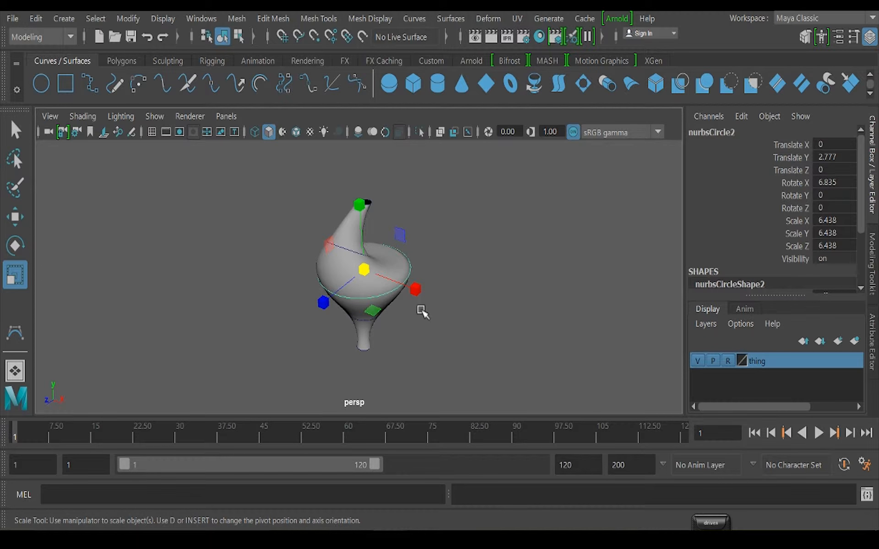
{"action": "left_click_drag", "start_coordinate": [378, 302], "coordinate": [262, 268], "text": "alt"}
Return the thing layer to its normal display type and delete the lofted surface
{"action": "left_click_drag", "start_coordinate": [244, 159], "coordinate": [435, 394]}
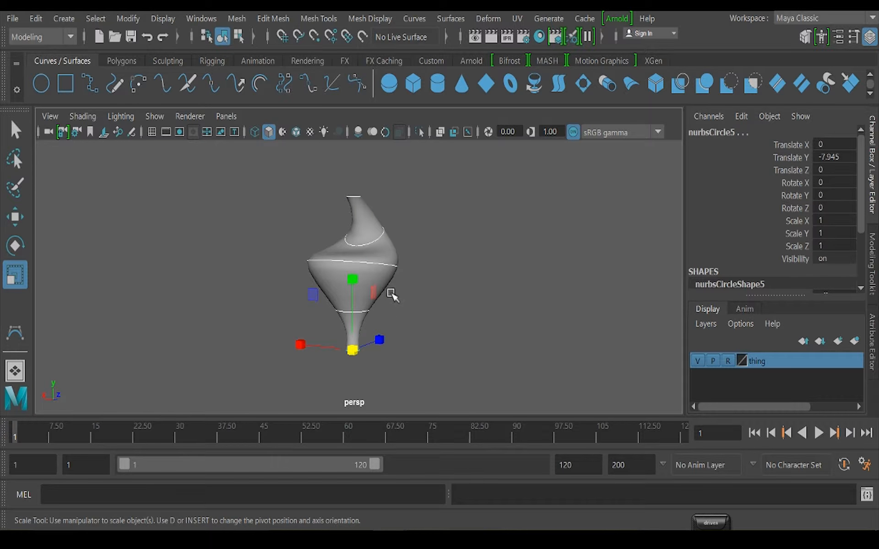
{"action": "left_click", "coordinate": [729, 361]}
{"action": "left_click", "coordinate": [368, 284]}
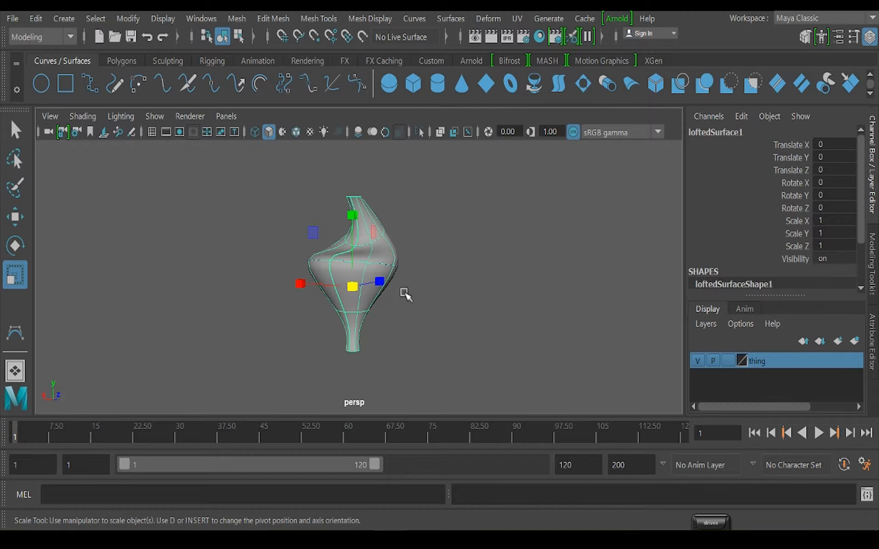
{"action": "key", "text": "Delete"}
Delete the circles directly above and below the widest one
{"action": "scroll", "coordinate": [428, 308], "scroll_direction": "up", "scroll_amount": 3}
{"action": "left_click_drag", "start_coordinate": [366, 303], "coordinate": [365, 326], "text": "alt"}
{"action": "left_click_drag", "start_coordinate": [350, 222], "coordinate": [425, 223]}
{"action": "key", "text": "Delete"}
{"action": "left_click", "coordinate": [375, 329]}
{"action": "key", "text": "Delete"}
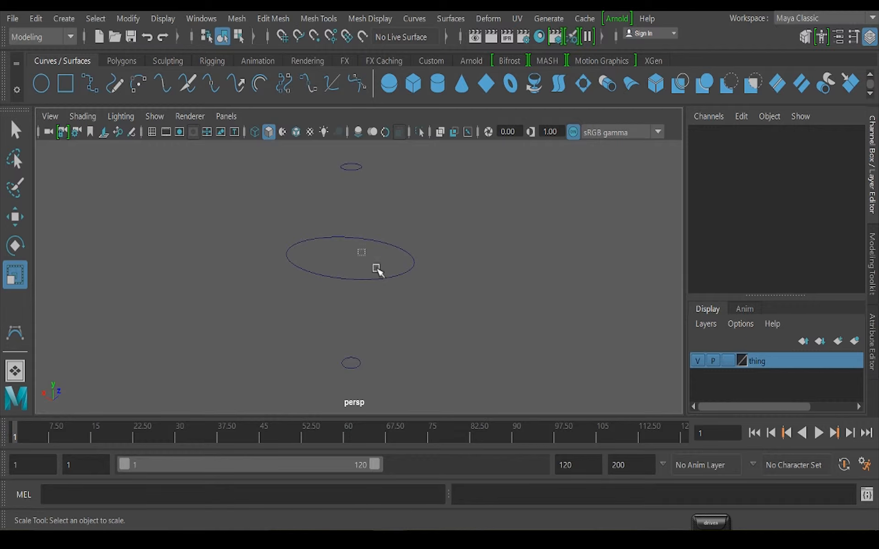
Reshape the widest circle into an irregular closed curve by moving its control vertices
{"action": "left_click", "coordinate": [377, 274]}
{"action": "right_click_drag", "start_coordinate": [403, 280], "coordinate": [314, 145]}
{"action": "left_click_drag", "start_coordinate": [402, 308], "coordinate": [360, 341], "text": "alt"}
{"action": "left_click_drag", "start_coordinate": [269, 259], "coordinate": [235, 289]}
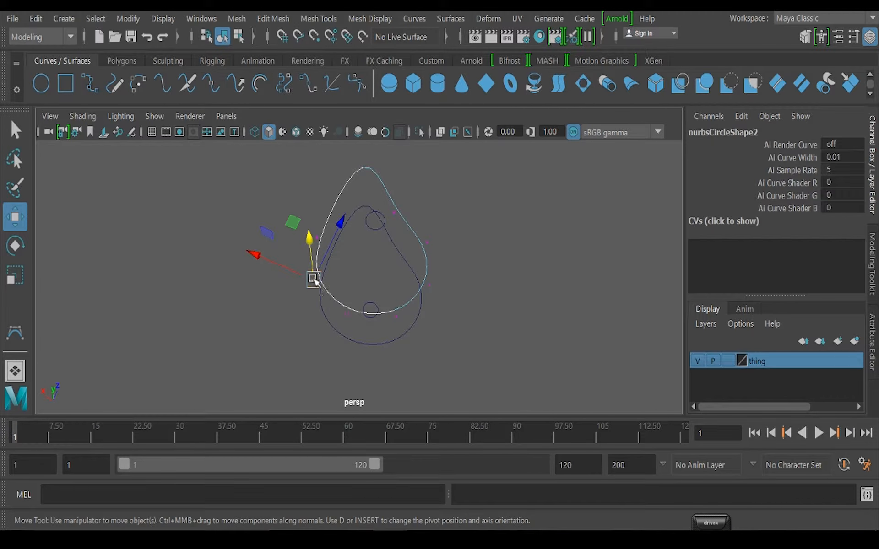
{"action": "left_click_drag", "start_coordinate": [447, 253], "coordinate": [415, 313], "text": "alt"}
Duplicate the irregular curve below the original and pull the copy's control vertices outward into a different shape
{"action": "left_click", "coordinate": [415, 312]}
{"action": "right_click_drag", "start_coordinate": [404, 316], "coordinate": [319, 145]}
{"action": "left_click_drag", "start_coordinate": [444, 340], "coordinate": [401, 293]}
{"action": "left_click_drag", "start_coordinate": [398, 250], "coordinate": [467, 289], "text": "alt"}
{"action": "left_click_drag", "start_coordinate": [291, 318], "coordinate": [290, 308], "text": "alt"}
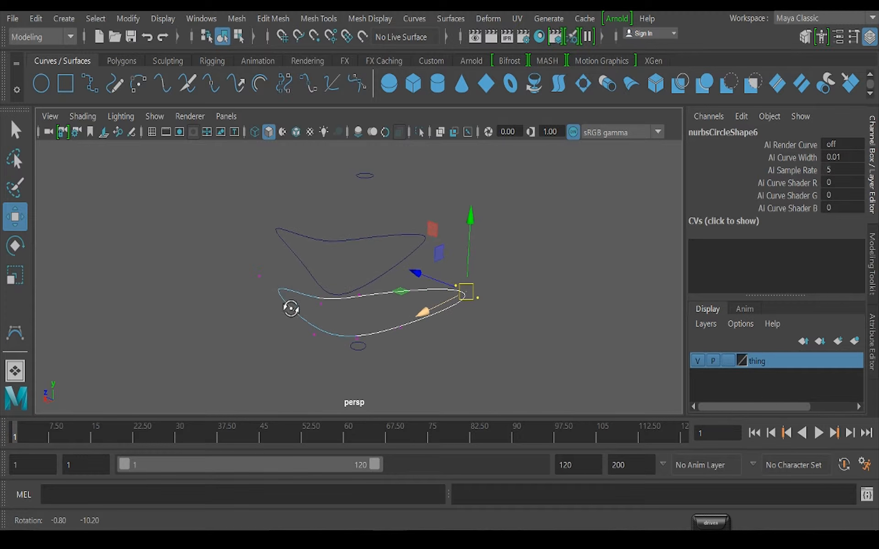
{"action": "left_click_drag", "start_coordinate": [243, 255], "coordinate": [199, 268]}
{"action": "left_click_drag", "start_coordinate": [335, 389], "coordinate": [311, 298], "text": "alt"}
{"action": "left_click_drag", "start_coordinate": [329, 336], "coordinate": [246, 309]}
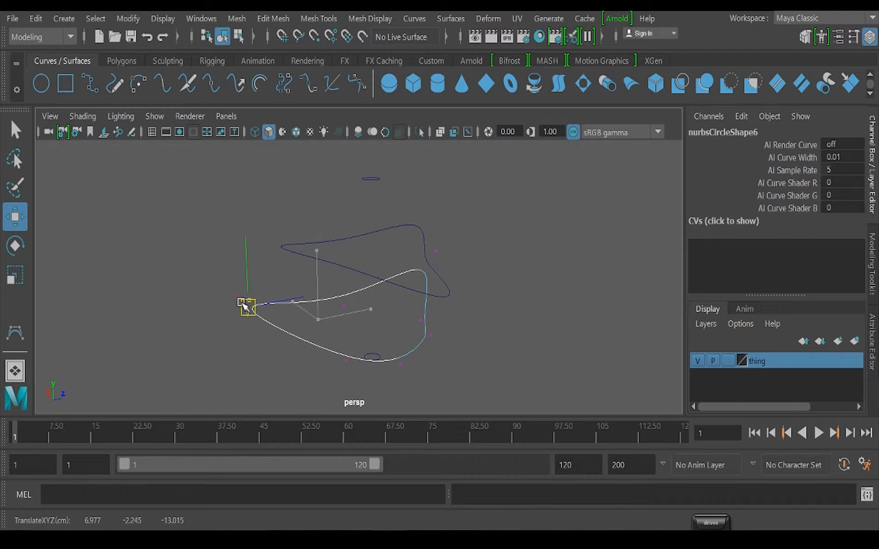
Select the four curves in order from top to bottom and loft a surface through them
{"action": "scroll", "coordinate": [392, 282], "scroll_direction": "down", "scroll_amount": 1}
{"action": "left_click_drag", "start_coordinate": [348, 159], "coordinate": [424, 222]}
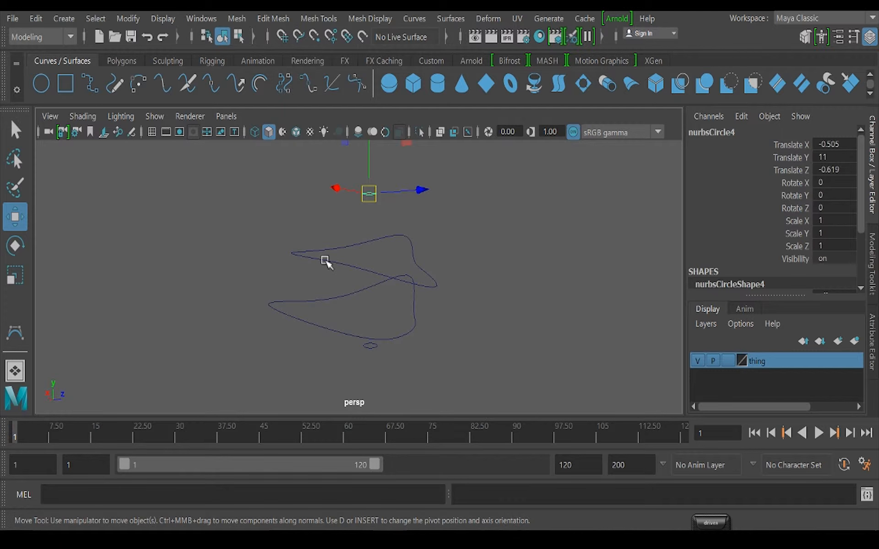
{"action": "left_click_drag", "start_coordinate": [307, 230], "coordinate": [321, 262], "text": "shift"}
{"action": "left_click_drag", "start_coordinate": [259, 282], "coordinate": [293, 318], "text": "shift"}
{"action": "left_click_drag", "start_coordinate": [341, 339], "coordinate": [394, 371], "text": "shift"}
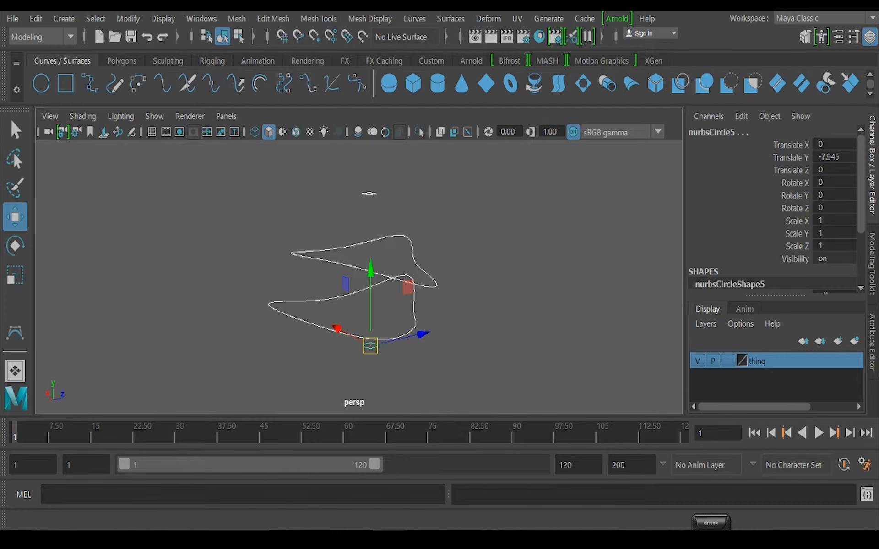
{"action": "left_click", "coordinate": [450, 19]}
{"action": "left_click", "coordinate": [510, 31]}
{"action": "left_click_drag", "start_coordinate": [411, 275], "coordinate": [475, 279], "text": "alt"}
{"action": "left_click", "coordinate": [450, 18]}
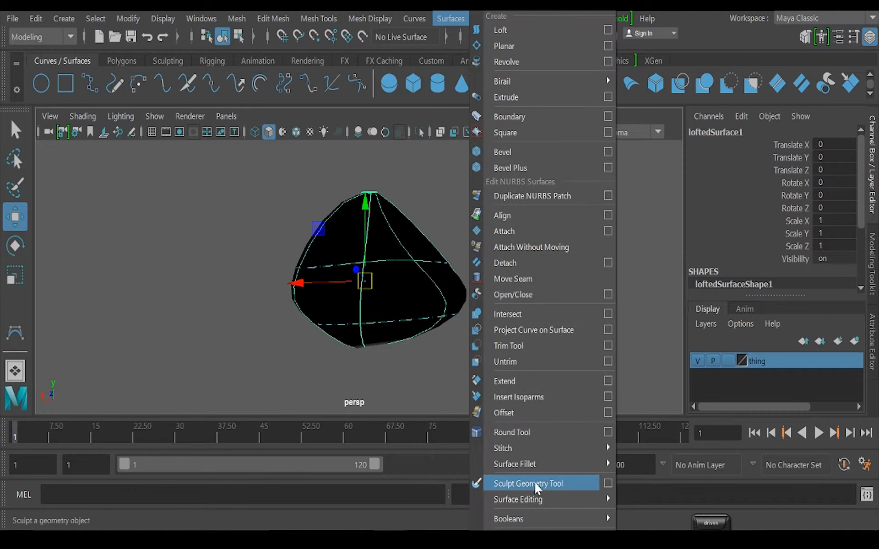
{"action": "left_click", "coordinate": [518, 432]}
{"action": "left_click_drag", "start_coordinate": [358, 367], "coordinate": [550, 353], "text": "alt"}
{"action": "left_click", "coordinate": [578, 269]}
{"action": "left_click_drag", "start_coordinate": [559, 284], "coordinate": [333, 256], "text": "alt"}
Delete the irregular lofted surface and all four of its profile curves
{"action": "left_click", "coordinate": [337, 240]}
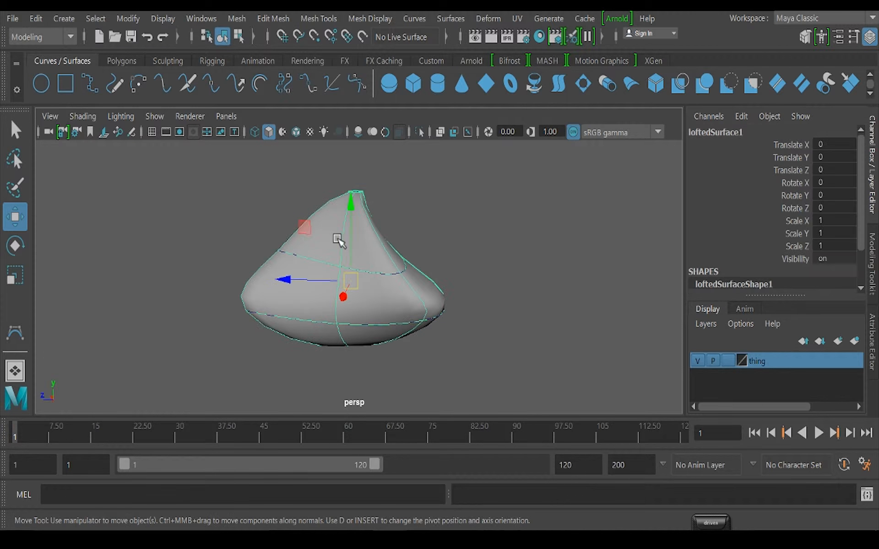
{"action": "key", "text": "Delete"}
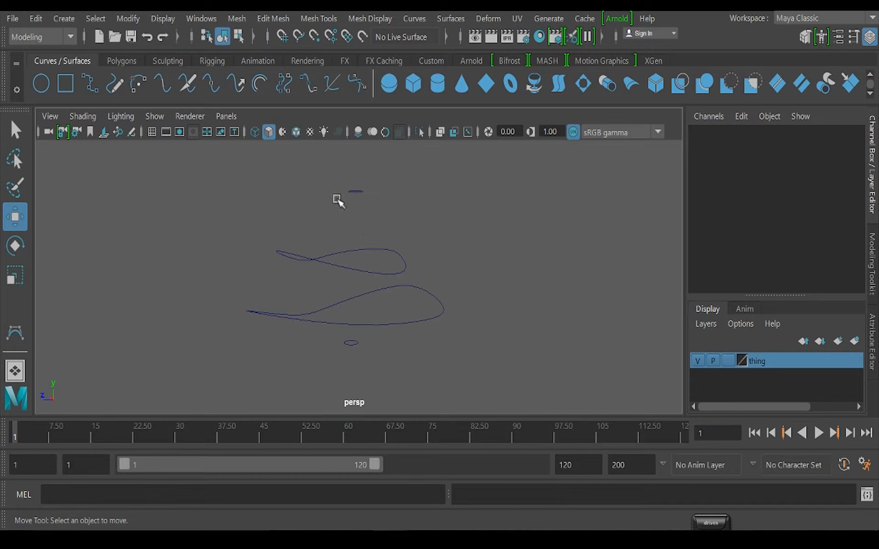
{"action": "left_click_drag", "start_coordinate": [231, 157], "coordinate": [491, 384]}
{"action": "key", "text": "Delete"}
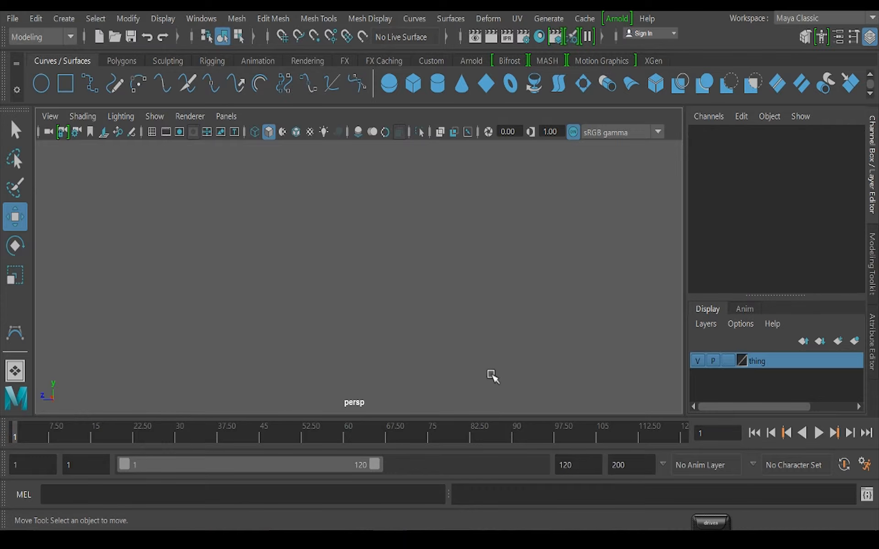
Create a new NURBS circle at the origin and scale it uniformly to 14.081
{"action": "left_click", "coordinate": [63, 18]}
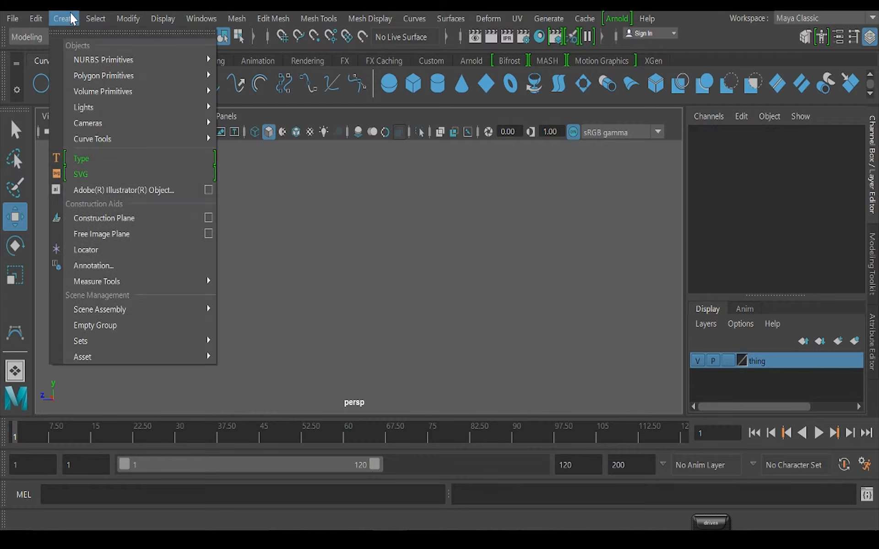
{"action": "mouse_move", "coordinate": [117, 60]}
{"action": "left_click", "coordinate": [264, 175]}
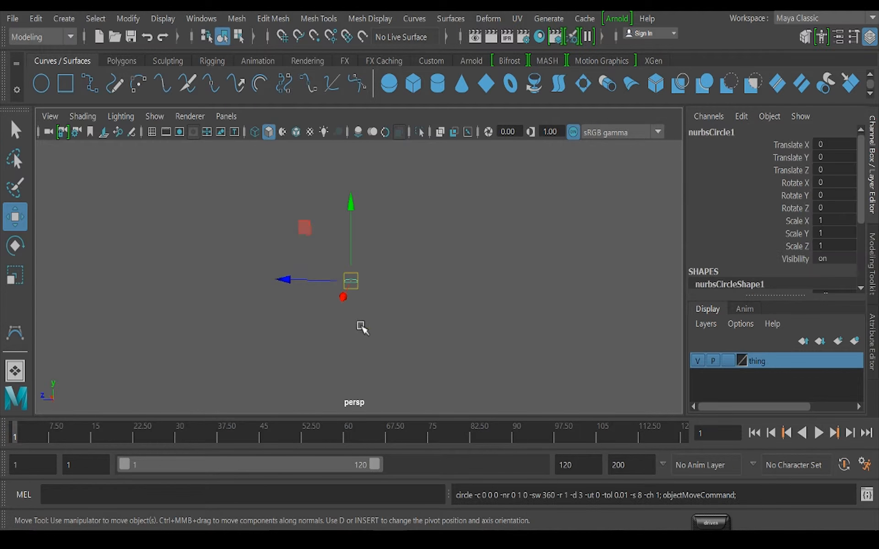
{"action": "key", "text": "r"}
{"action": "left_click_drag", "start_coordinate": [349, 284], "coordinate": [257, 328]}
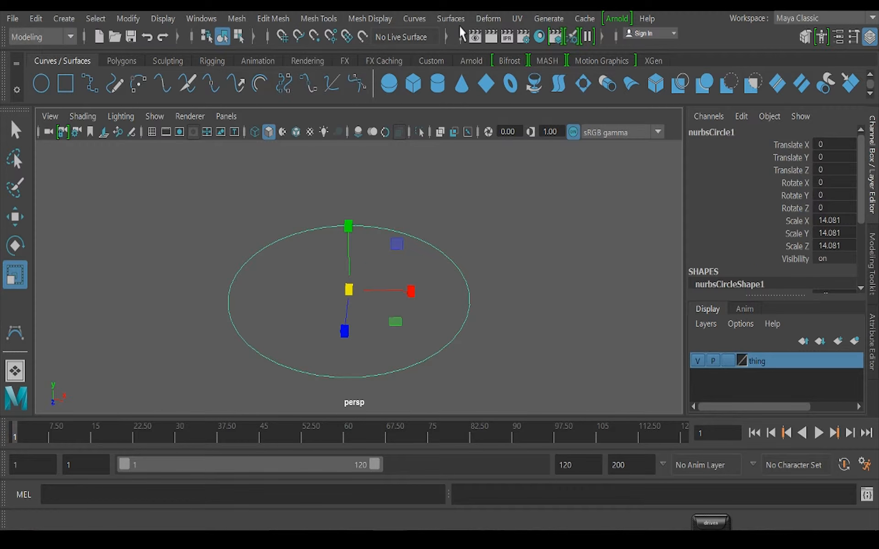
Undo the new circle and the preceding deletions to restore the irregular lofted surface
{"action": "key", "text": "ctrl+z"}
{"action": "key", "text": "ctrl+z"}
{"action": "key", "text": "ctrl+z"}
{"action": "key", "text": "ctrl+z"}
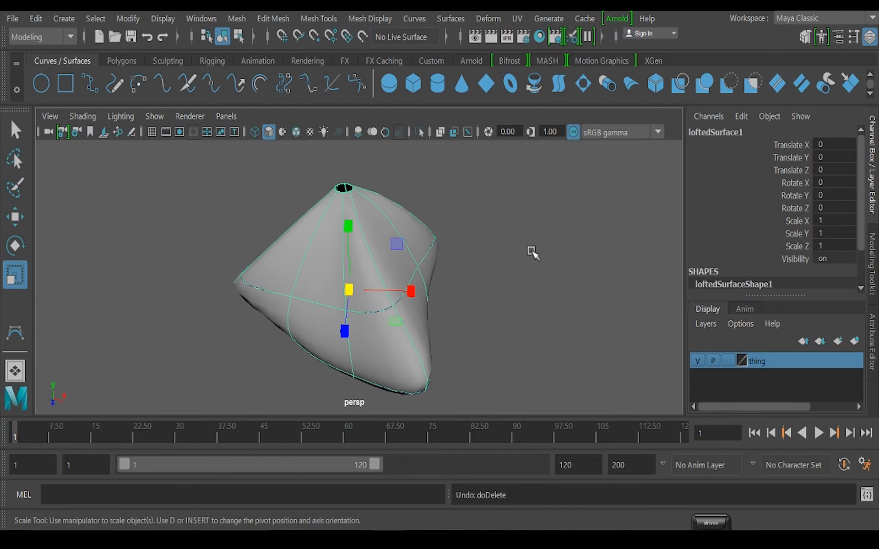
Create a NURBS circle, move it beside the lofted surface to 17.273, 6.886, 14.447 and scale it uniformly to 7.905
{"action": "scroll", "coordinate": [455, 284], "scroll_direction": "up", "scroll_amount": 4}
{"action": "left_click_drag", "start_coordinate": [377, 261], "coordinate": [505, 198], "text": "alt"}
{"action": "middle_click_drag", "start_coordinate": [516, 189], "coordinate": [524, 245], "text": "alt"}
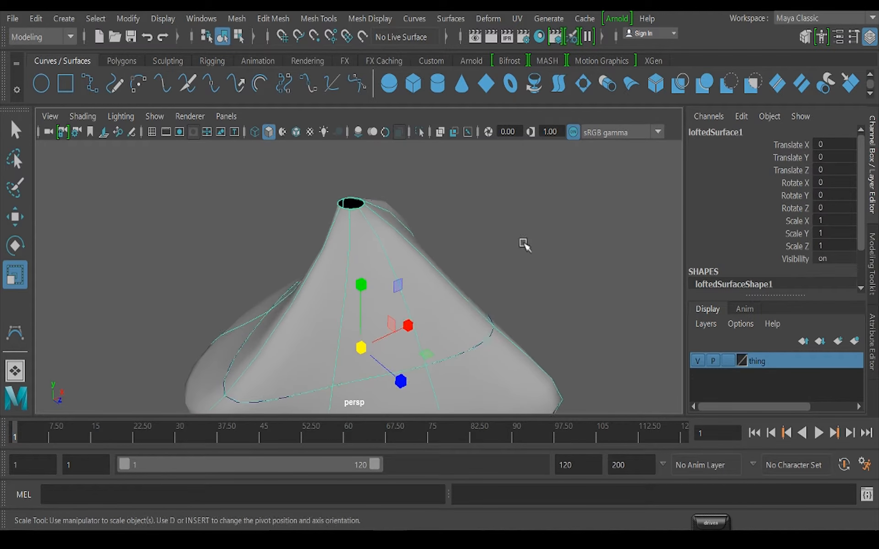
{"action": "left_click", "coordinate": [442, 203]}
{"action": "left_click_drag", "start_coordinate": [443, 203], "coordinate": [373, 227], "text": "alt"}
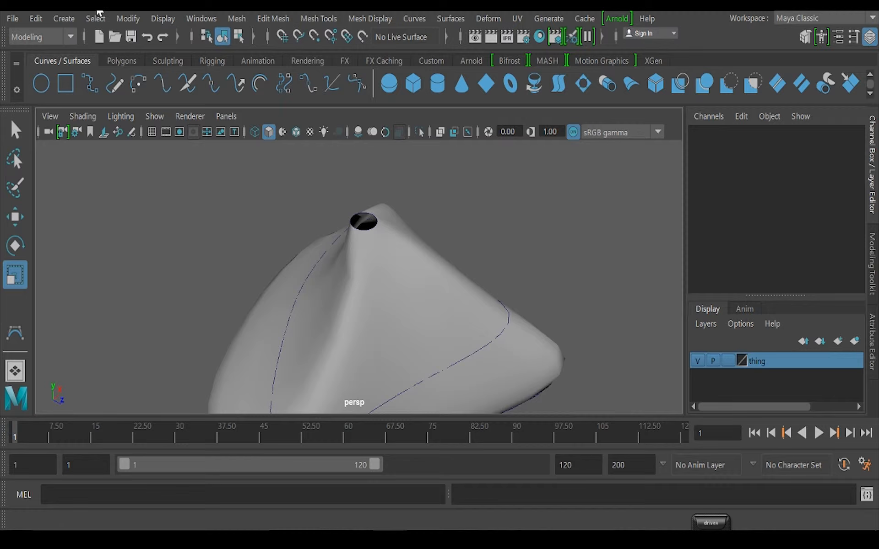
{"action": "left_click", "coordinate": [63, 19]}
{"action": "mouse_move", "coordinate": [174, 58]}
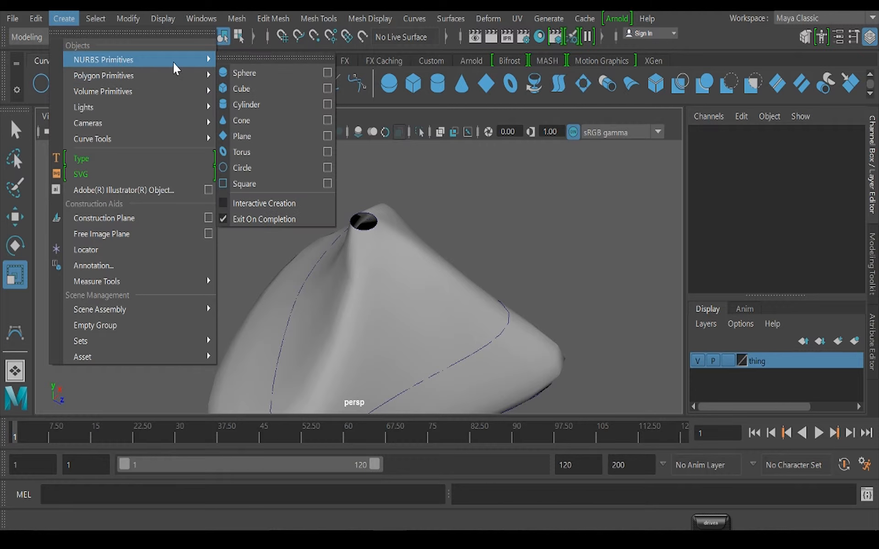
{"action": "left_click", "coordinate": [256, 165]}
{"action": "left_click_drag", "start_coordinate": [280, 192], "coordinate": [414, 315], "text": "alt"}
{"action": "key", "text": "w"}
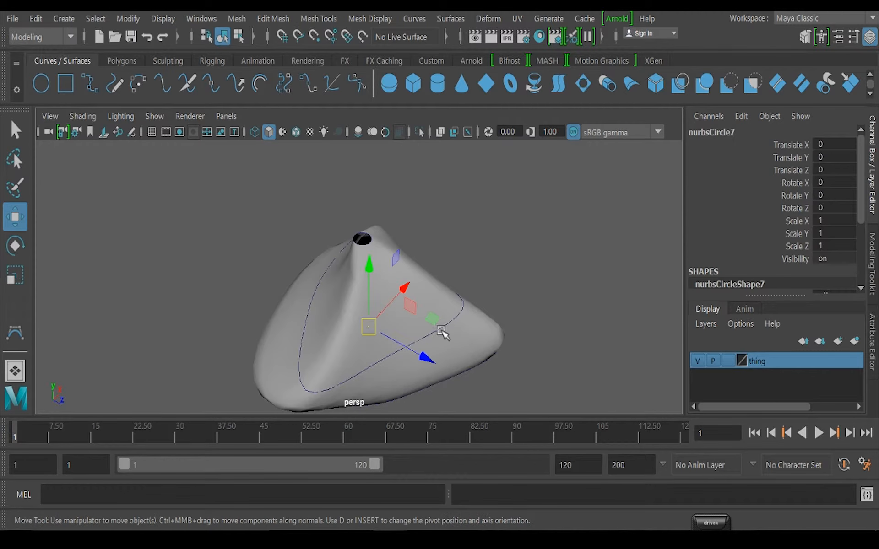
{"action": "left_click_drag", "start_coordinate": [359, 328], "coordinate": [431, 209]}
{"action": "key", "text": "r"}
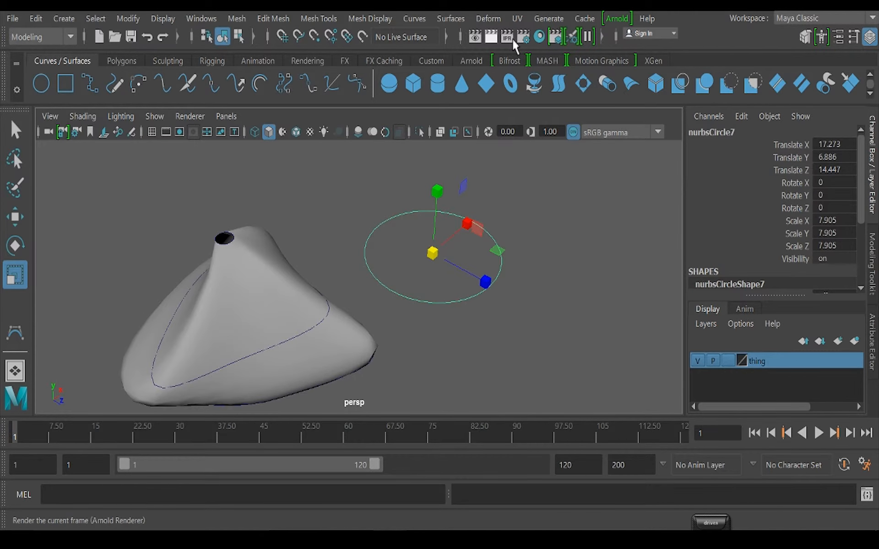
Fill the new circle with a planar surface
{"action": "left_click", "coordinate": [450, 18]}
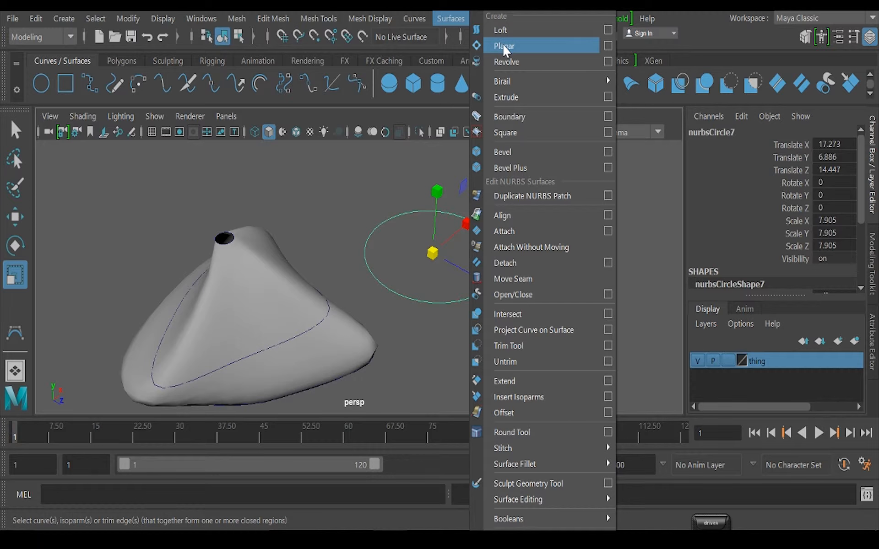
{"action": "left_click", "coordinate": [503, 46]}
{"action": "left_click_drag", "start_coordinate": [506, 157], "coordinate": [438, 279], "text": "alt"}
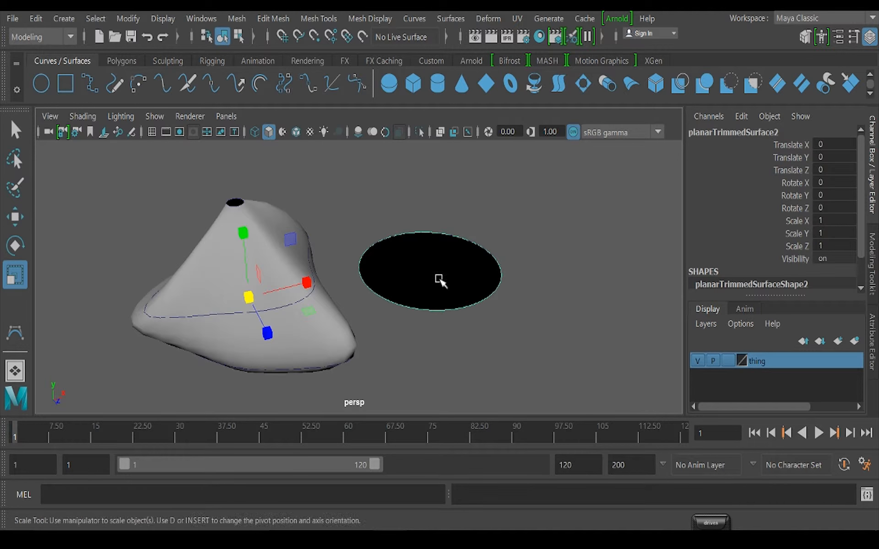
Reverse the direction of the planar surface beside the loft so its lit side faces up
{"action": "left_click", "coordinate": [444, 20]}
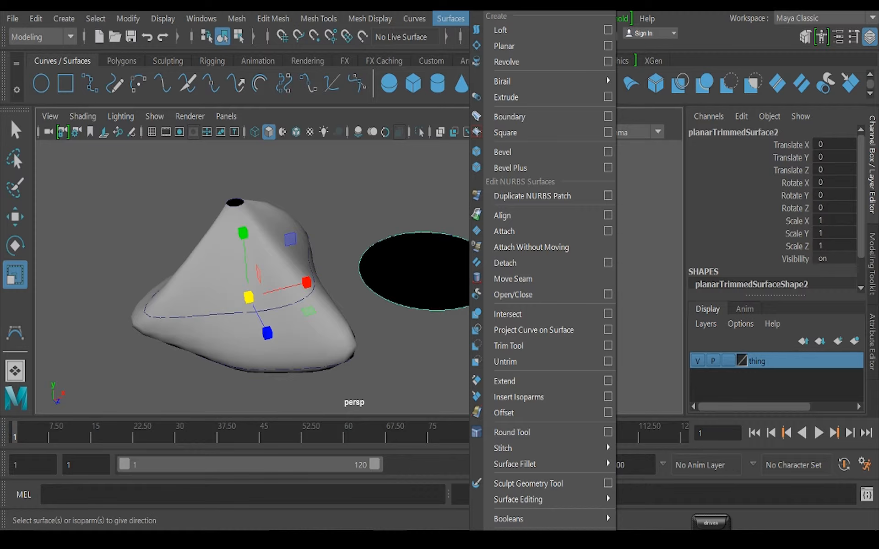
{"action": "left_click", "coordinate": [510, 545]}
{"action": "left_click_drag", "start_coordinate": [451, 283], "coordinate": [462, 322], "text": "alt"}
{"action": "scroll", "coordinate": [507, 324], "scroll_direction": "up", "scroll_amount": 4}
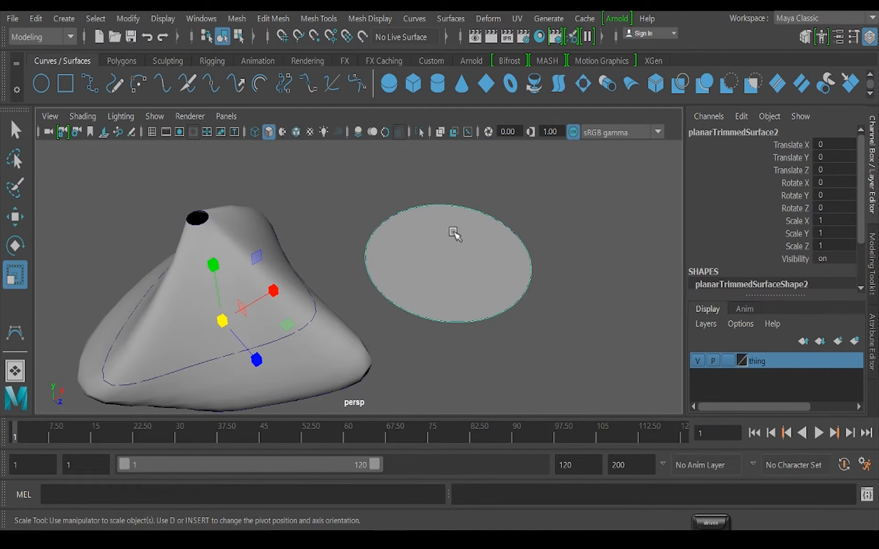
Set the "thing" display layer to Reference and add the lofted surface to it so its curves can be selected
{"action": "middle_click_drag", "start_coordinate": [403, 328], "coordinate": [520, 309], "text": "alt"}
{"action": "scroll", "coordinate": [430, 233], "scroll_direction": "up", "scroll_amount": 4}
{"action": "middle_click_drag", "start_coordinate": [430, 234], "coordinate": [466, 287], "text": "alt"}
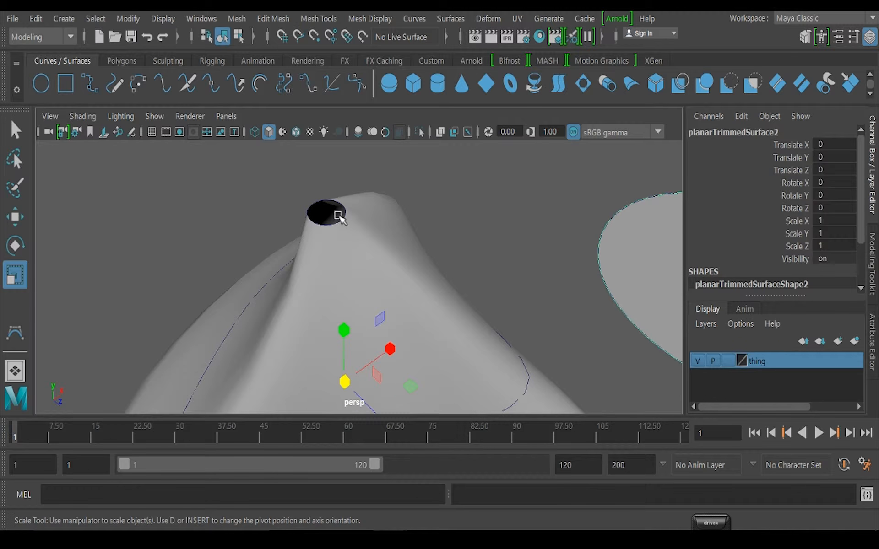
{"action": "left_click", "coordinate": [333, 224]}
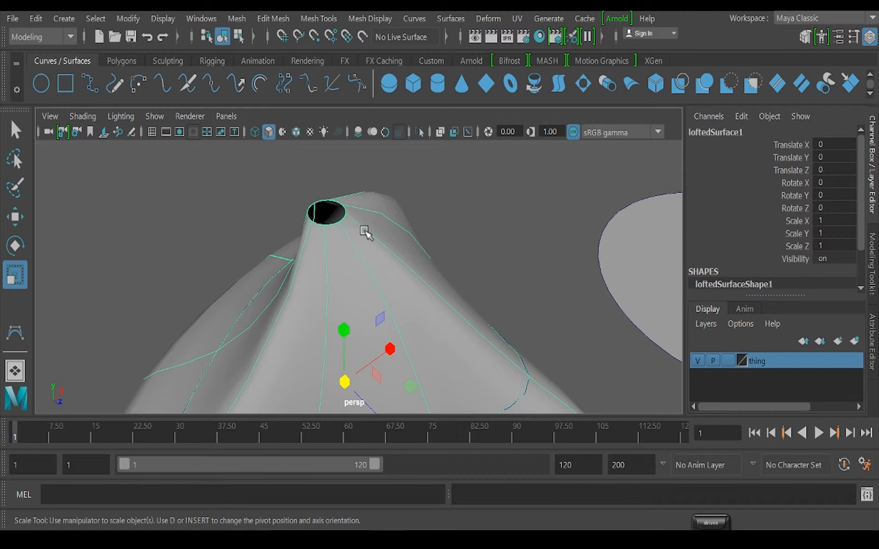
{"action": "left_click", "coordinate": [728, 361]}
{"action": "left_click_drag", "start_coordinate": [331, 205], "coordinate": [405, 191], "text": "alt"}
{"action": "left_click", "coordinate": [399, 154]}
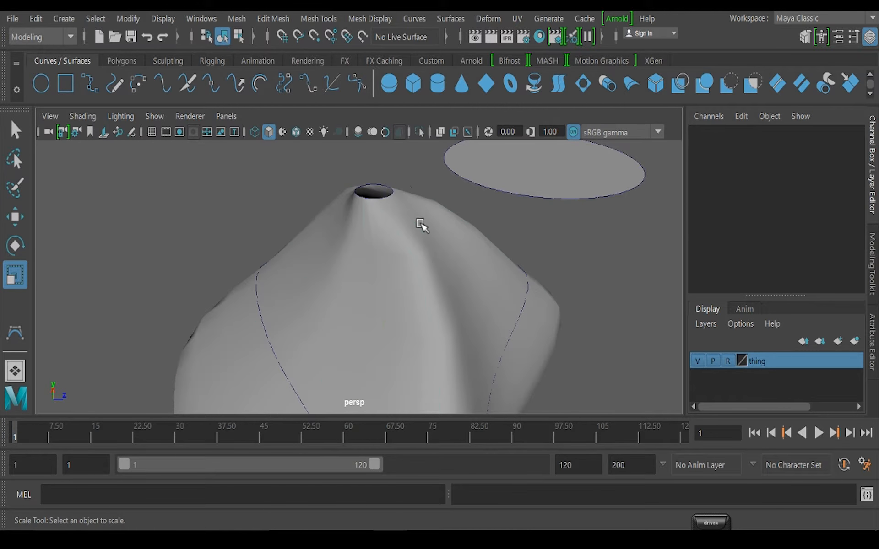
{"action": "left_click", "coordinate": [420, 223]}
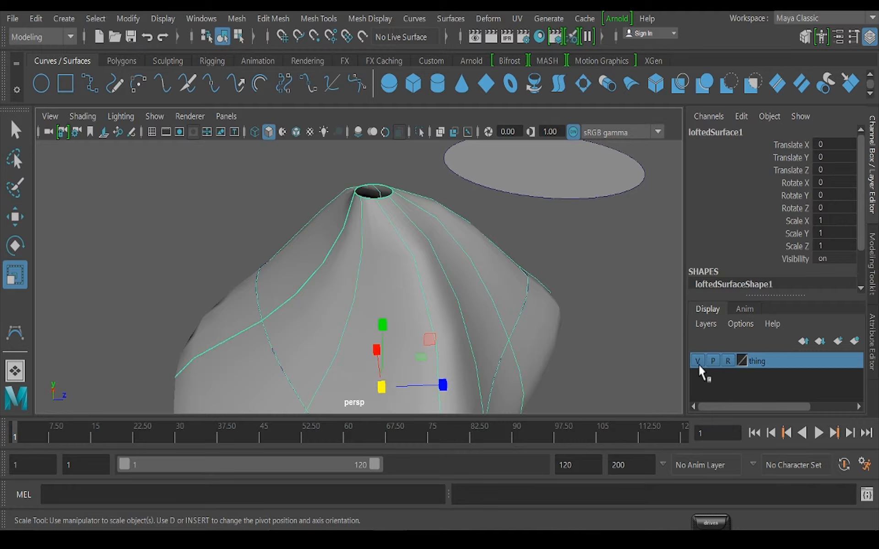
{"action": "right_click", "coordinate": [762, 365]}
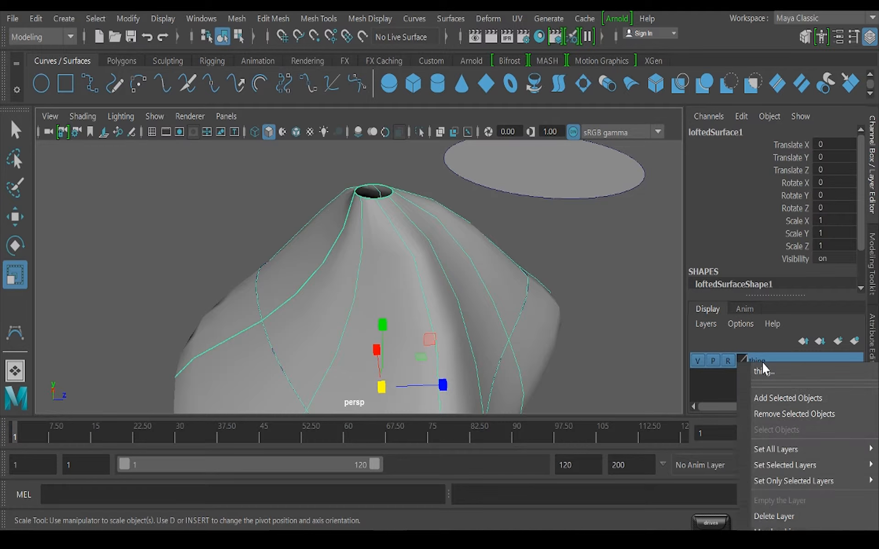
{"action": "left_click", "coordinate": [782, 403]}
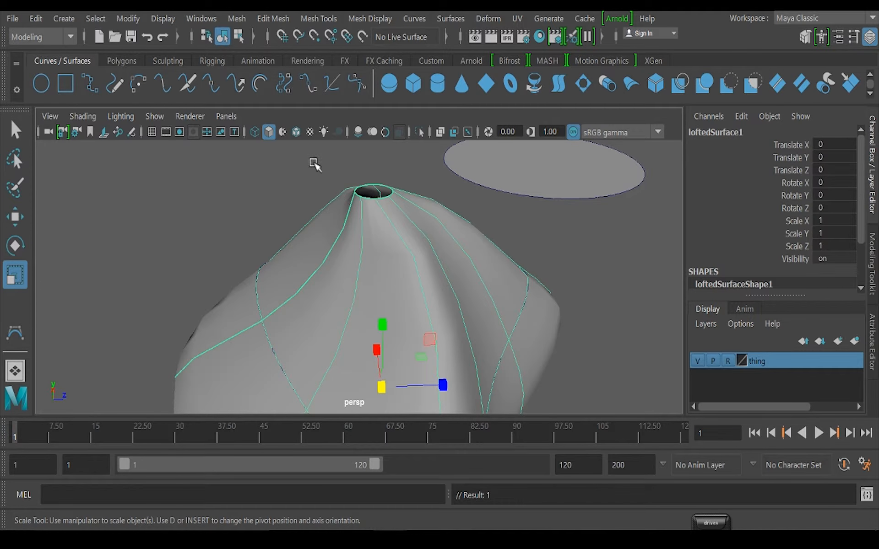
{"action": "left_click", "coordinate": [444, 234]}
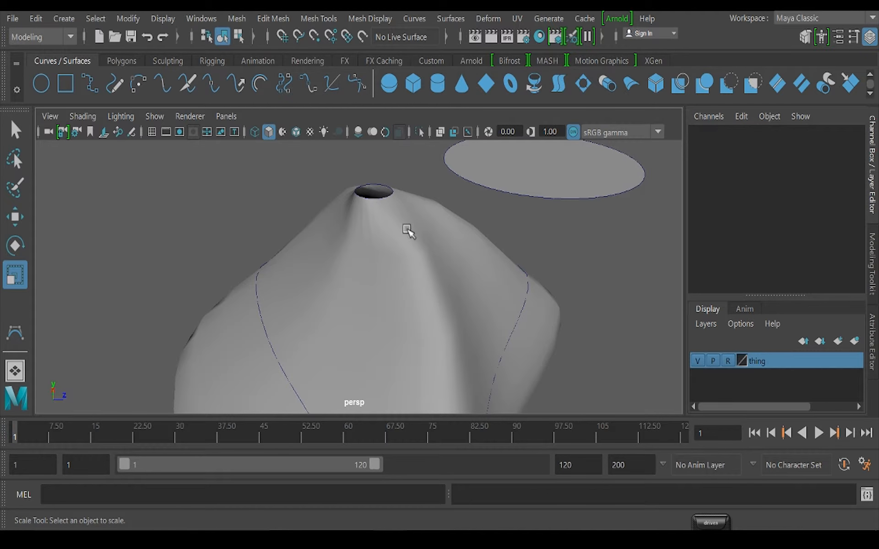
Select the small circle around the loft's top opening and cap it with a planar surface
{"action": "left_click_drag", "start_coordinate": [368, 170], "coordinate": [406, 225]}
{"action": "middle_click_drag", "start_coordinate": [406, 225], "coordinate": [379, 264], "text": "alt"}
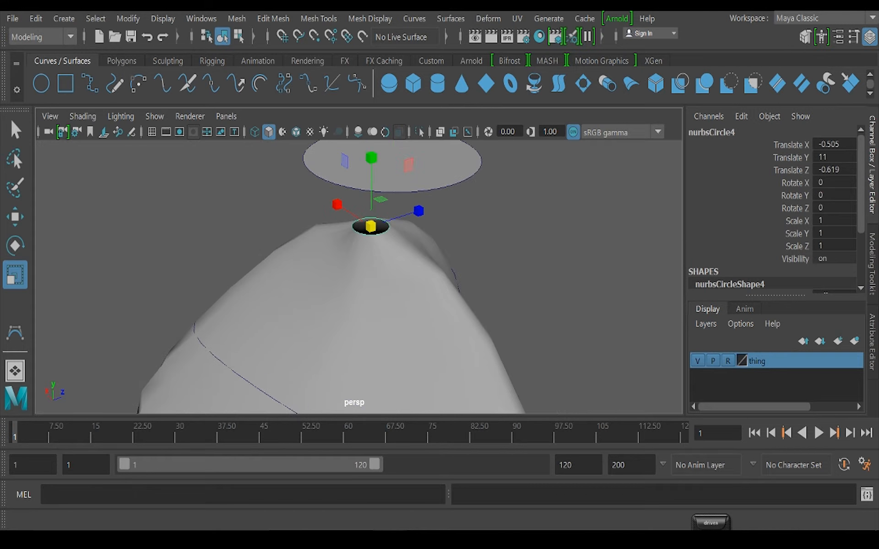
{"action": "left_click", "coordinate": [451, 18]}
{"action": "left_click", "coordinate": [504, 44]}
{"action": "left_click_drag", "start_coordinate": [407, 265], "coordinate": [474, 167], "text": "alt"}
{"action": "scroll", "coordinate": [457, 301], "scroll_direction": "up", "scroll_amount": 5}
Reverse the direction of the planar cap on the loft's top opening and deselect it
{"action": "left_click", "coordinate": [450, 18]}
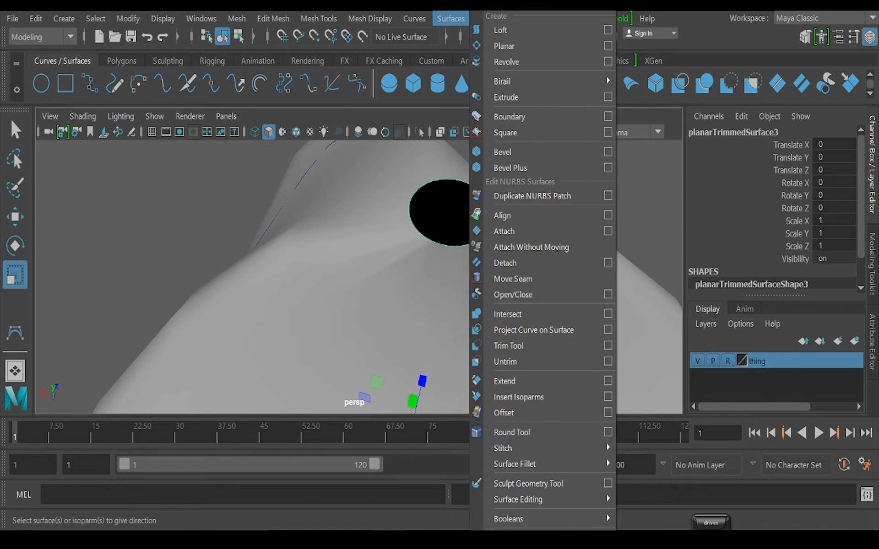
{"action": "left_click", "coordinate": [518, 545]}
{"action": "scroll", "coordinate": [421, 274], "scroll_direction": "down", "scroll_amount": 5}
{"action": "left_click_drag", "start_coordinate": [520, 317], "coordinate": [493, 295], "text": "alt"}
{"action": "left_click", "coordinate": [527, 344]}
{"action": "scroll", "coordinate": [528, 345], "scroll_direction": "down", "scroll_amount": 4}
{"action": "left_click_drag", "start_coordinate": [527, 345], "coordinate": [341, 291], "text": "alt"}
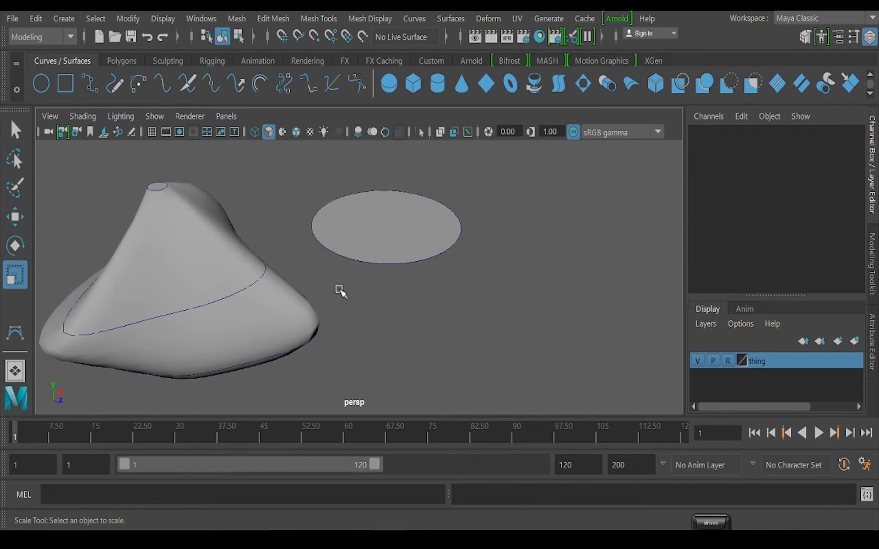
Try to bend the separate planar disc by raising its surface control vertices with the Move tool
{"action": "scroll", "coordinate": [338, 288], "scroll_direction": "up", "scroll_amount": 5}
{"action": "left_click", "coordinate": [307, 230]}
{"action": "left_click_drag", "start_coordinate": [348, 257], "coordinate": [394, 304], "text": "alt"}
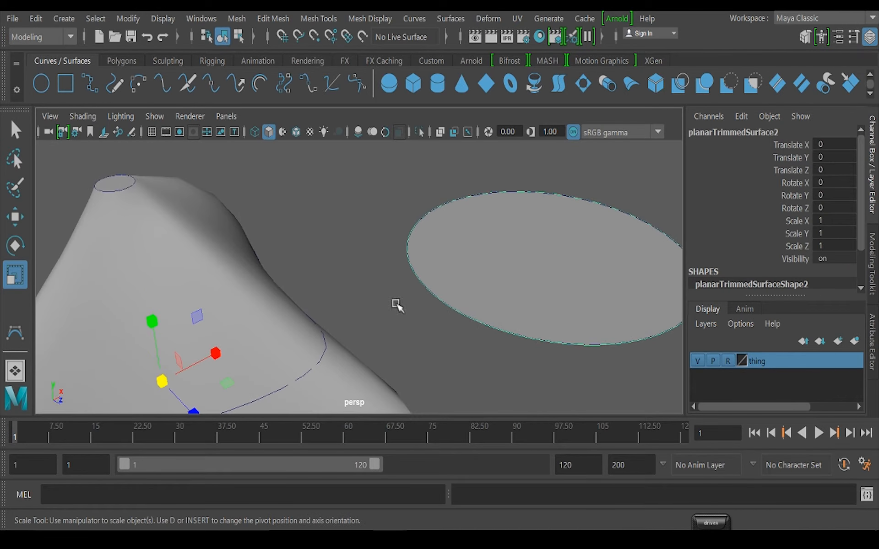
{"action": "right_click_drag", "start_coordinate": [353, 135], "coordinate": [257, 132]}
{"action": "left_click_drag", "start_coordinate": [308, 221], "coordinate": [369, 289]}
{"action": "left_click_drag", "start_coordinate": [369, 289], "coordinate": [375, 269], "text": "alt"}
{"action": "key", "text": "w"}
{"action": "left_click_drag", "start_coordinate": [346, 210], "coordinate": [348, 124]}
{"action": "right_click_drag", "start_coordinate": [592, 337], "coordinate": [488, 294], "text": "alt"}
{"action": "left_click_drag", "start_coordinate": [506, 226], "coordinate": [596, 331]}
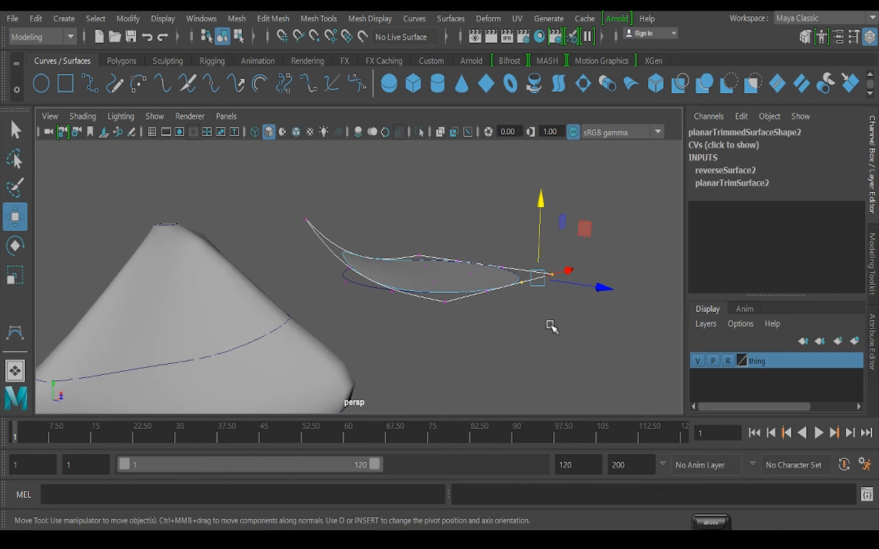
Undo the control vertex moves on the separate planar disc
{"action": "key", "text": "ctrl+z"}
{"action": "key", "text": "ctrl+z"}
{"action": "key", "text": "ctrl+z"}
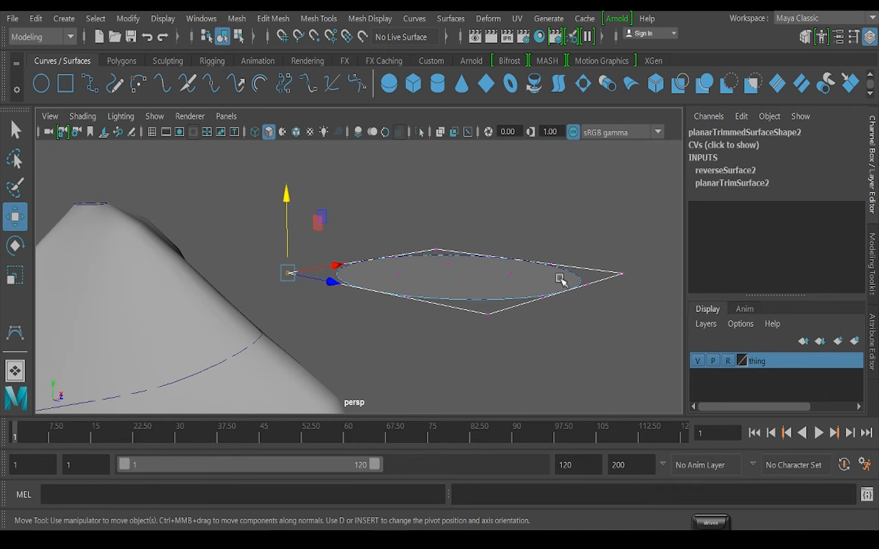
Return to object selection and add the separate planar disc to the "thing" layer
{"action": "left_click", "coordinate": [223, 36]}
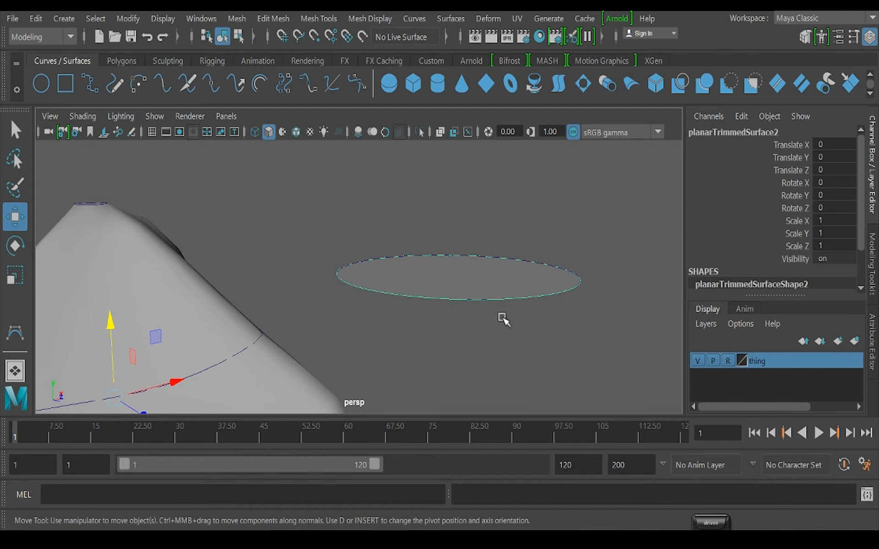
{"action": "right_click", "coordinate": [749, 366]}
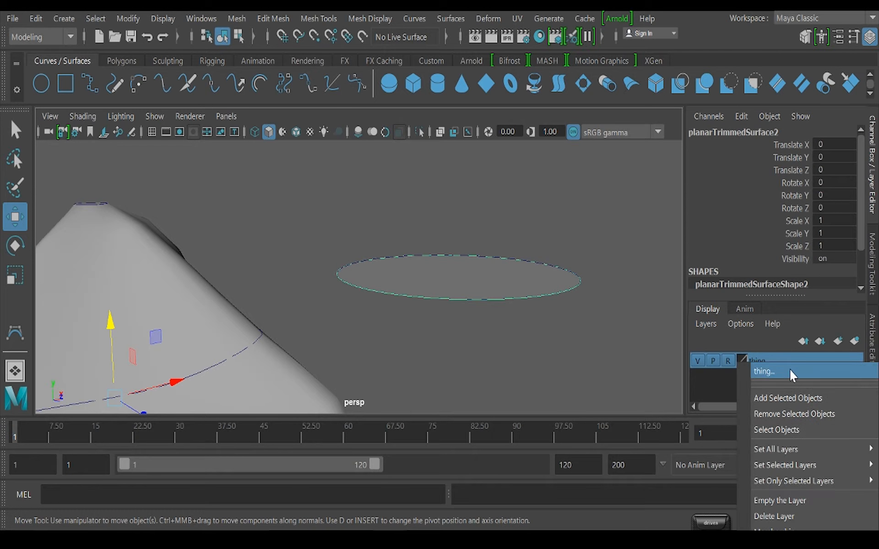
{"action": "left_click", "coordinate": [793, 398]}
Show the control vertices of the disc's boundary circle and raise one vertex at its outer edge vertically
{"action": "left_click", "coordinate": [455, 302]}
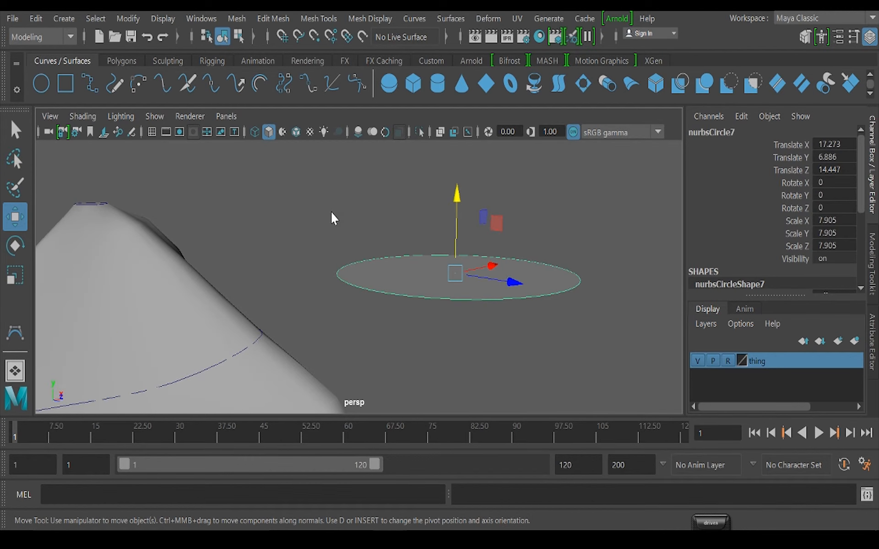
{"action": "right_click_drag", "start_coordinate": [334, 219], "coordinate": [257, 156]}
{"action": "left_click_drag", "start_coordinate": [281, 243], "coordinate": [321, 293]}
{"action": "left_click_drag", "start_coordinate": [341, 330], "coordinate": [343, 337], "text": "alt"}
{"action": "mouse_move", "coordinate": [321, 173]}
{"action": "left_mouse_down"}
{"action": "mouse_move", "coordinate": [322, 144]}
{"action": "mouse_move", "coordinate": [323, 178]}
{"action": "left_mouse_up"}
{"action": "key", "text": "ctrl+z"}
{"action": "left_click_drag", "start_coordinate": [581, 234], "coordinate": [604, 283]}
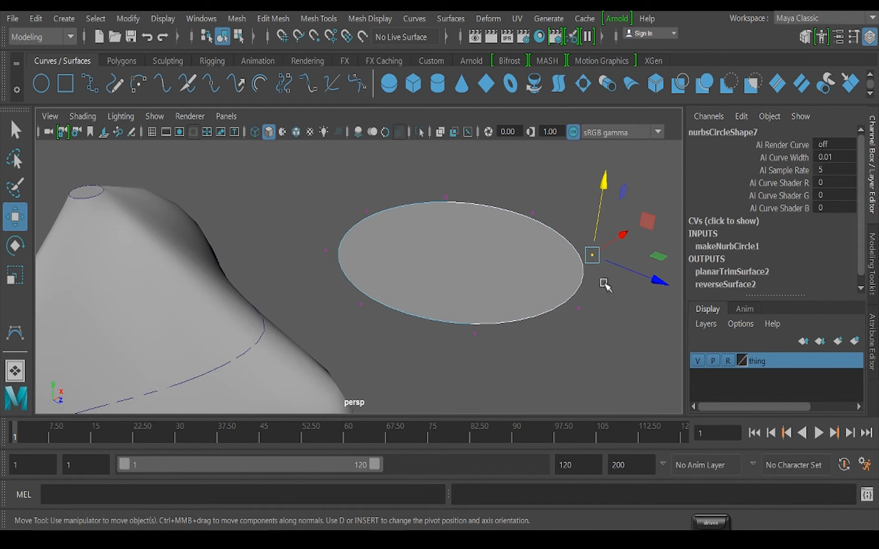
{"action": "left_click_drag", "start_coordinate": [605, 184], "coordinate": [608, 168]}
{"action": "left_click_drag", "start_coordinate": [508, 263], "coordinate": [557, 256], "text": "alt"}
Select all control vertices of the boundary circle and scale them flat vertically so the curve is planar again
{"action": "left_click_drag", "start_coordinate": [221, 213], "coordinate": [681, 356]}
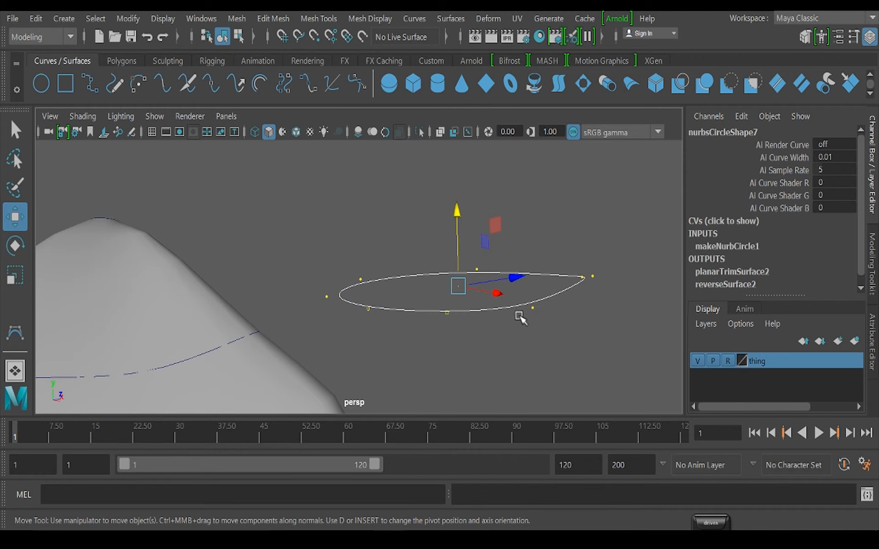
{"action": "key", "text": "r"}
{"action": "left_click_drag", "start_coordinate": [457, 222], "coordinate": [441, 315]}
{"action": "scroll", "coordinate": [441, 315], "scroll_direction": "up", "scroll_amount": 4}
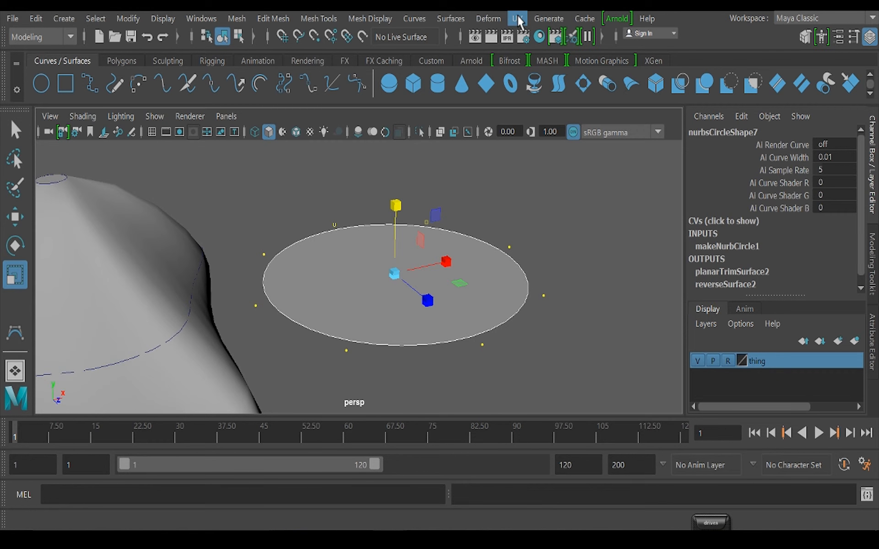
Pull a single control vertex of the flattened boundary circle upward again to make the curve non-planar
{"action": "left_click_drag", "start_coordinate": [530, 273], "coordinate": [578, 308]}
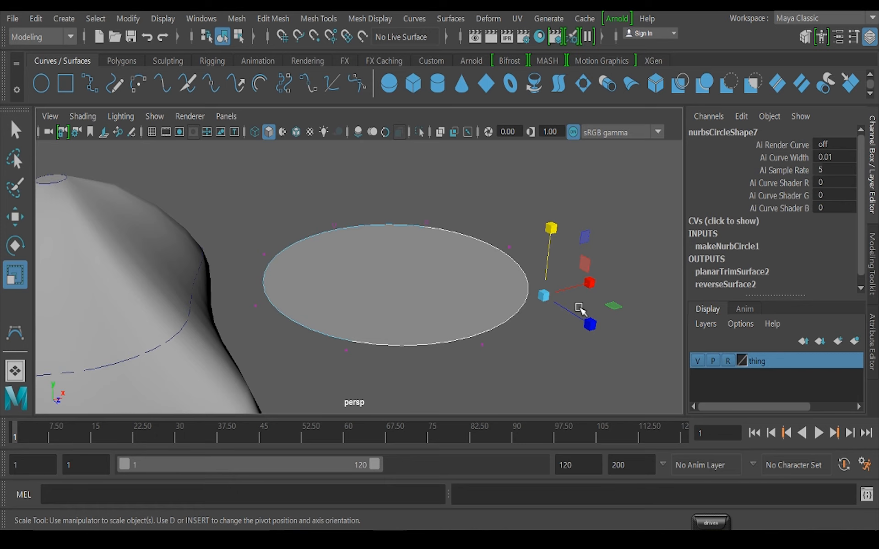
{"action": "key", "text": "w"}
{"action": "left_click_drag", "start_coordinate": [550, 225], "coordinate": [549, 196]}
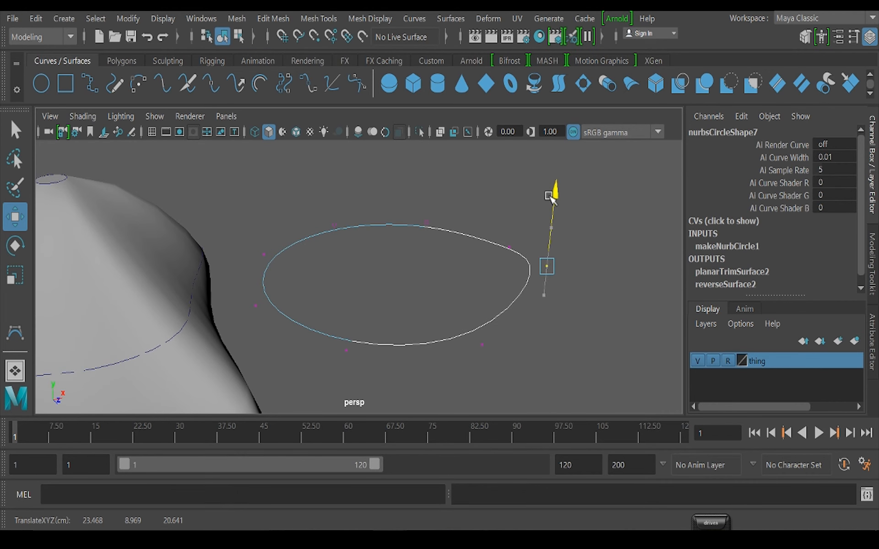
{"action": "left_click_drag", "start_coordinate": [463, 327], "coordinate": [480, 312], "text": "alt"}
Flatten the boundary circle again by scaling all its control vertices vertically, and clear the selection
{"action": "mouse_move", "coordinate": [156, 147]}
{"action": "left_mouse_down"}
{"action": "mouse_move", "coordinate": [661, 332]}
{"action": "mouse_move", "coordinate": [673, 362]}
{"action": "left_mouse_up"}
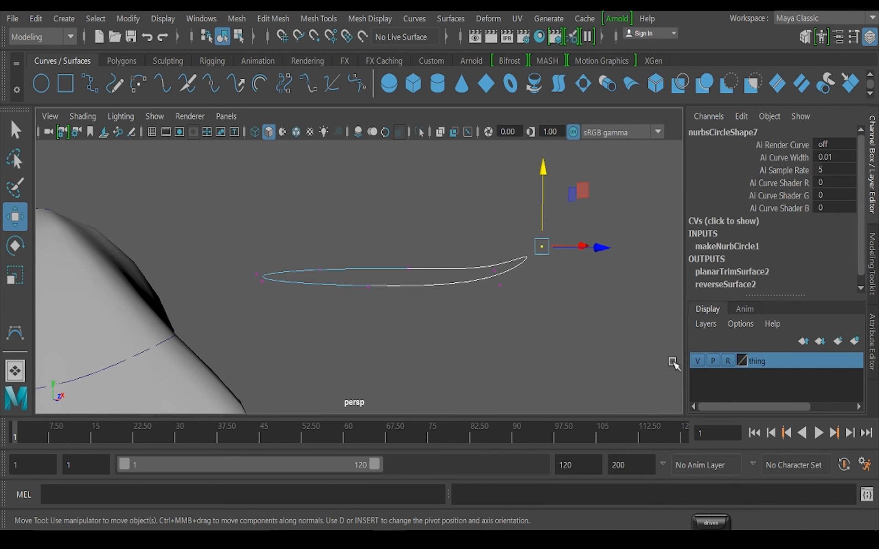
{"action": "key", "text": "r"}
{"action": "left_click_drag", "start_coordinate": [392, 189], "coordinate": [397, 443]}
{"action": "left_click_drag", "start_coordinate": [467, 303], "coordinate": [488, 357], "text": "alt"}
{"action": "left_click", "coordinate": [617, 294]}
{"action": "scroll", "coordinate": [459, 371], "scroll_direction": "down", "scroll_amount": 5}
{"action": "left_click_drag", "start_coordinate": [357, 333], "coordinate": [364, 322], "text": "alt"}
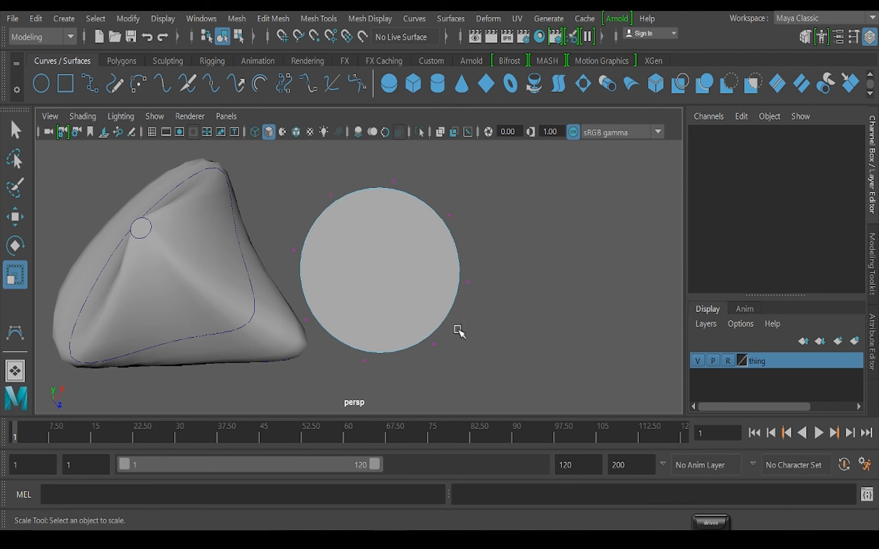
{"action": "left_click_drag", "start_coordinate": [495, 326], "coordinate": [567, 310], "text": "alt"}
{"action": "scroll", "coordinate": [441, 386], "scroll_direction": "down", "scroll_amount": 3}
{"action": "left_click_drag", "start_coordinate": [441, 386], "coordinate": [353, 335], "text": "alt"}
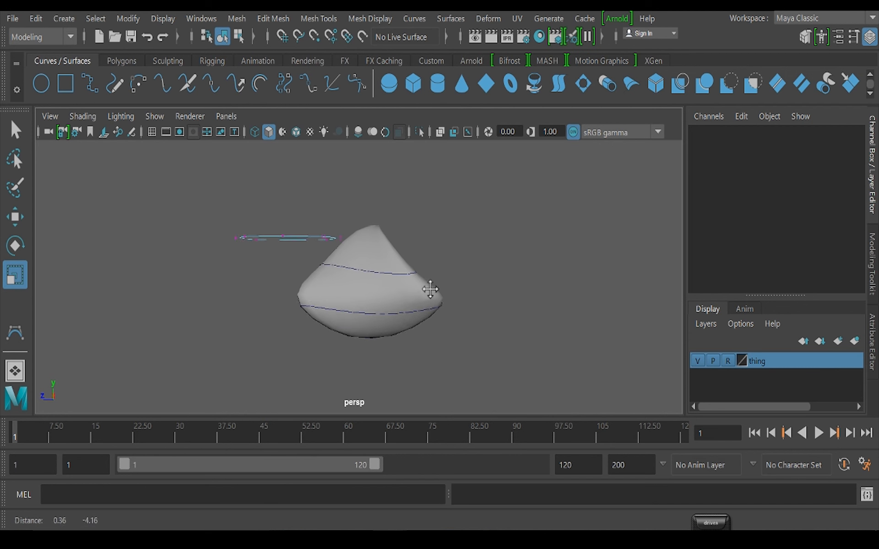